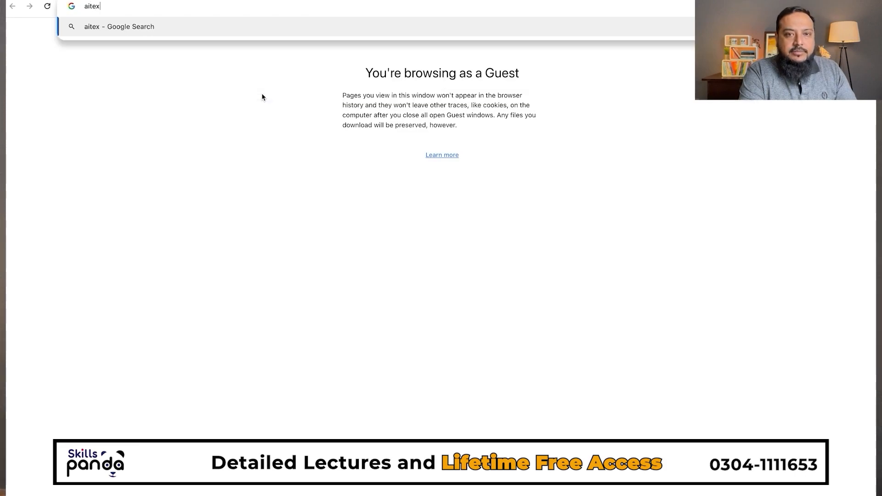
Open the aitextspeak.com website
{"action": "type", "text": "ak.com"}
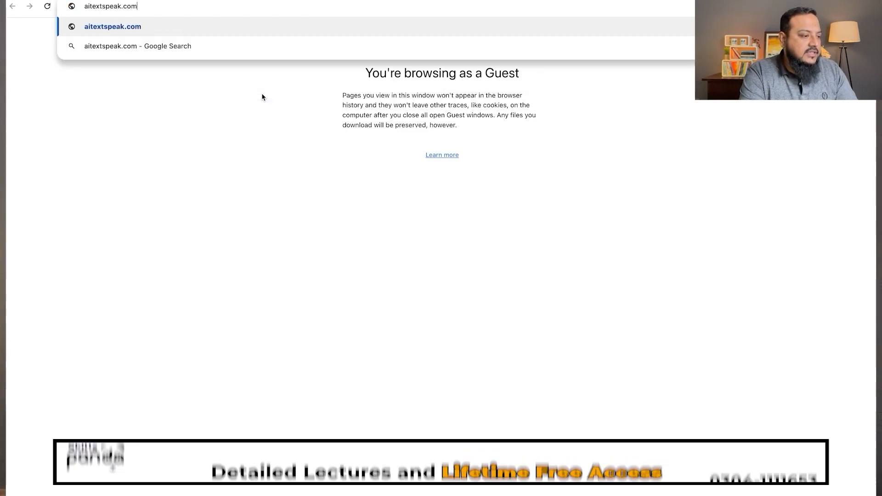
{"action": "key", "text": "Return"}
Search Google for "elevanlabs" and open the ElevenLabs text-to-speech website from the results
{"action": "key", "text": "ctrl+l"}
{"action": "type", "text": "elea"}
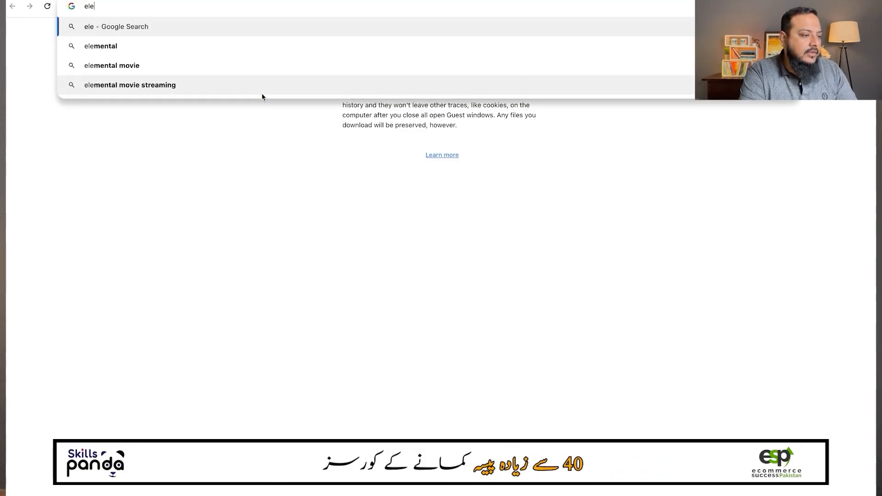
{"action": "key", "text": "BackSpace"}
{"action": "type", "text": "vanlabs"}
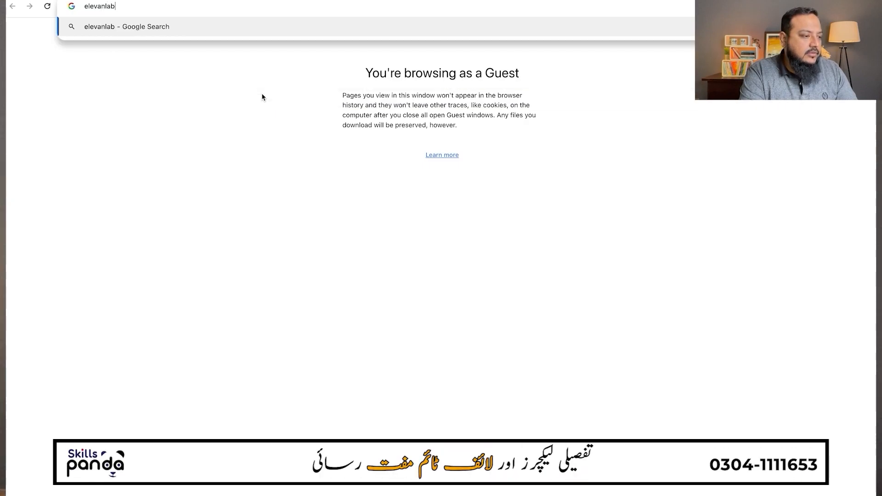
{"action": "key", "text": "Return"}
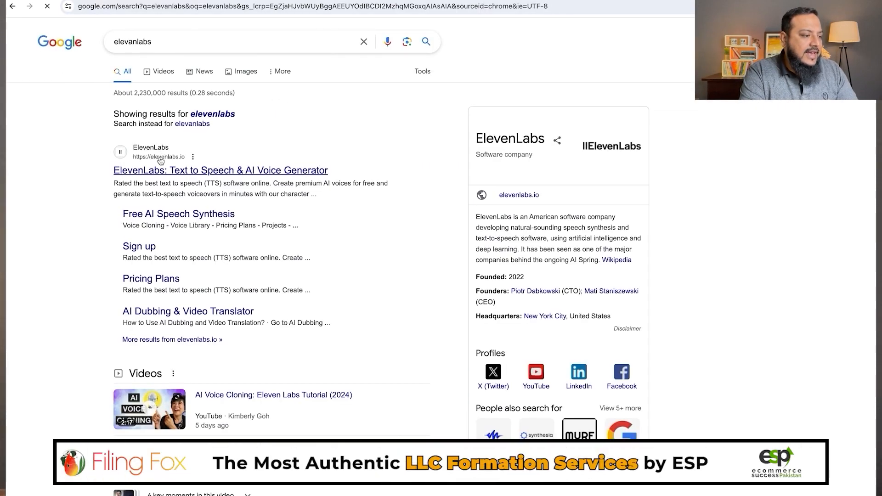
{"action": "left_click", "coordinate": [159, 169]}
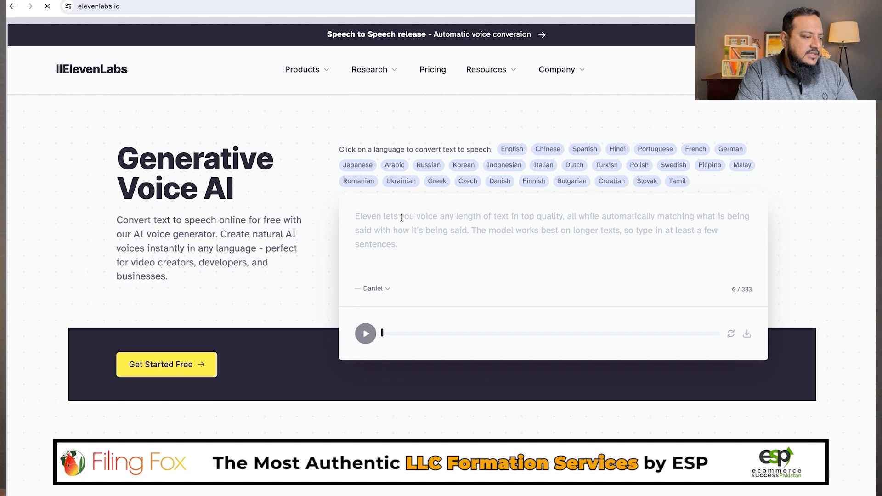
{"action": "key", "text": "XF86AudioRaiseVolume"}
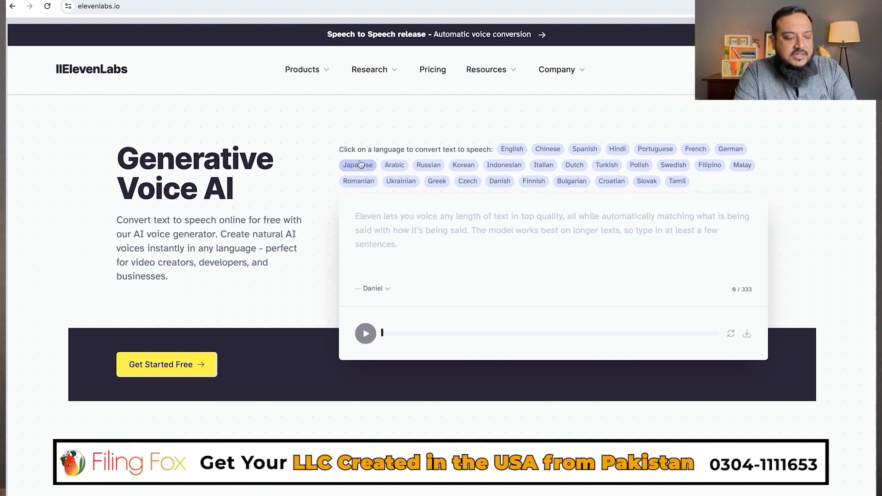
Select the Dave voice, enter the "In a forsaken corner of an old, mist-shrouded town" story and generate its speech
{"action": "left_click", "coordinate": [382, 292]}
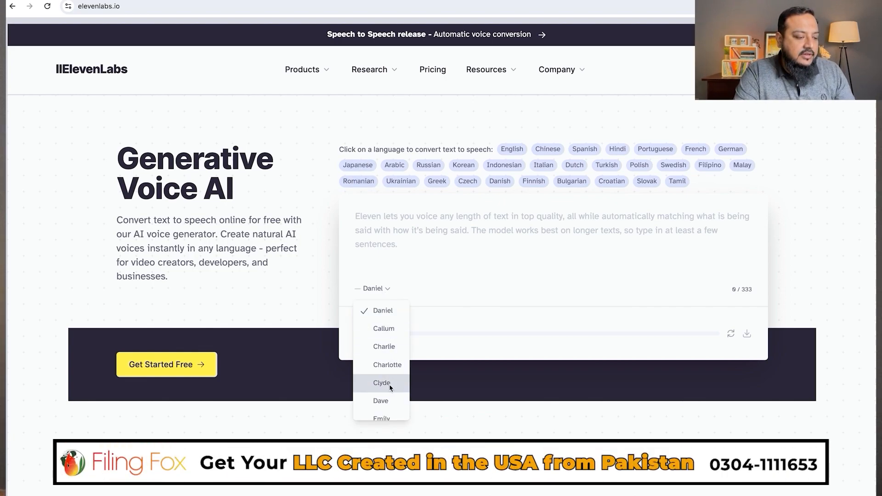
{"action": "scroll", "coordinate": [390, 390], "scroll_direction": "down", "scroll_amount": 2}
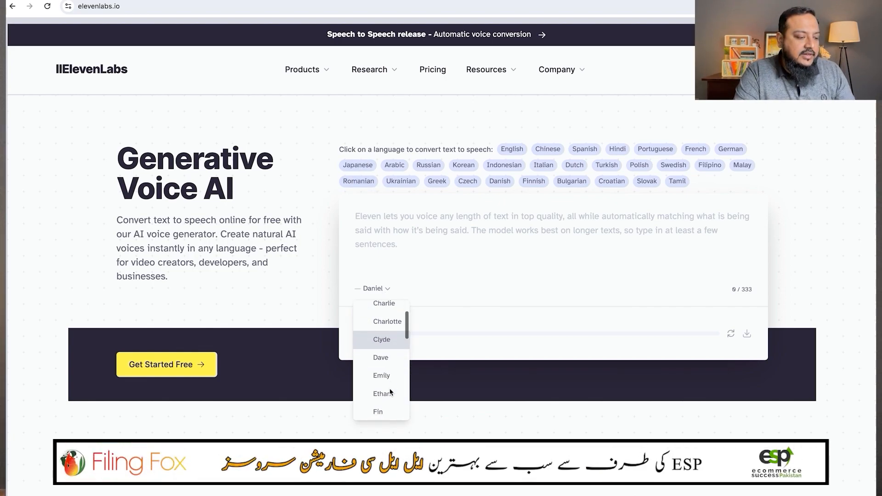
{"action": "left_click", "coordinate": [379, 355]}
{"action": "type", "text": "In a forsaken corner of an old, mist-shrouded town, there loomed a house that the sun seemed to avoid. Its façade was marred by time, windows like dark, unblinking eyes, and a door that moaned with the wind. The locals crossed themselves when they passed, speaking of the residence only in hushed to"}
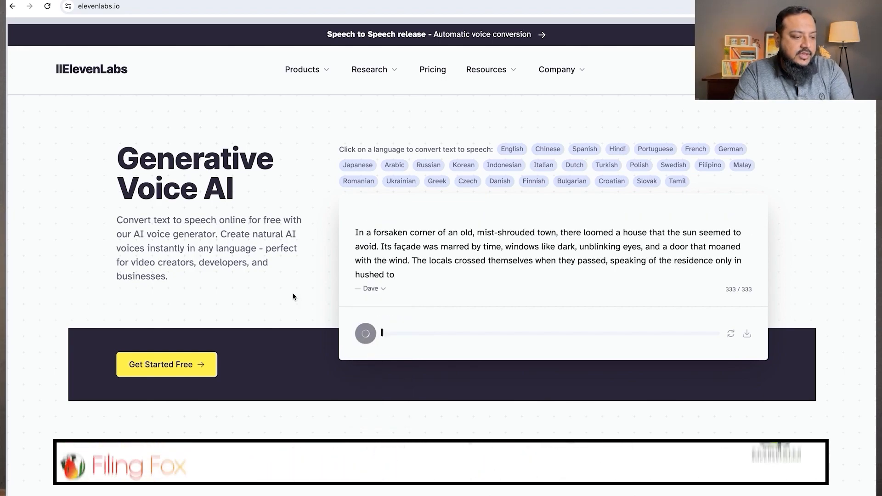
Switch to the AITextSpeak site and look over its home and pricing pages
{"action": "left_click", "coordinate": [324, 6]}
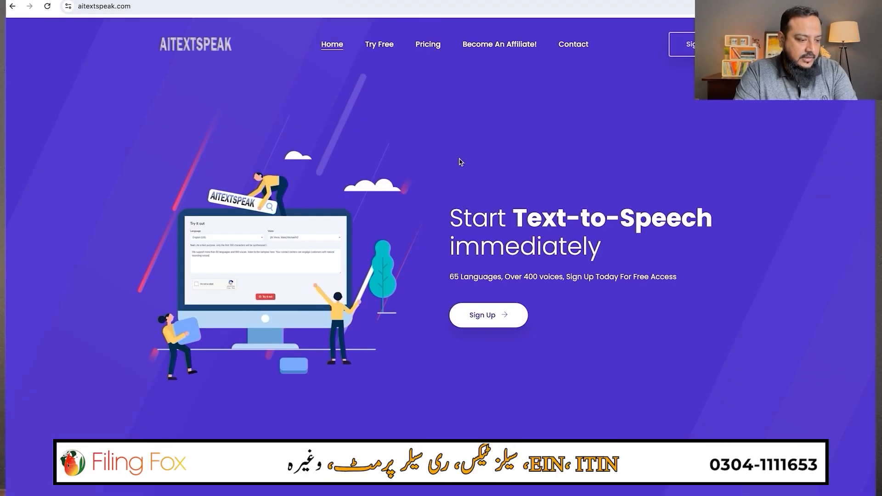
{"action": "scroll", "coordinate": [462, 169], "scroll_direction": "down", "scroll_amount": 10}
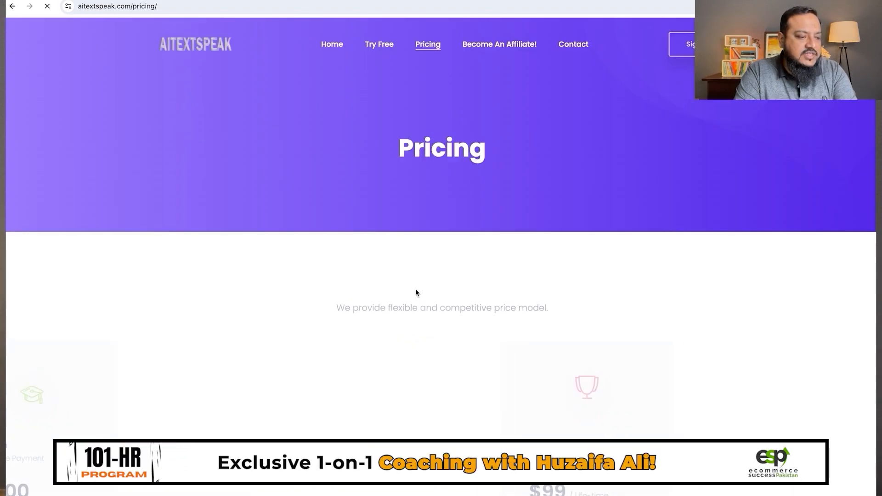
{"action": "scroll", "coordinate": [417, 293], "scroll_direction": "down", "scroll_amount": 3}
{"action": "scroll", "coordinate": [417, 293], "scroll_direction": "down", "scroll_amount": 3}
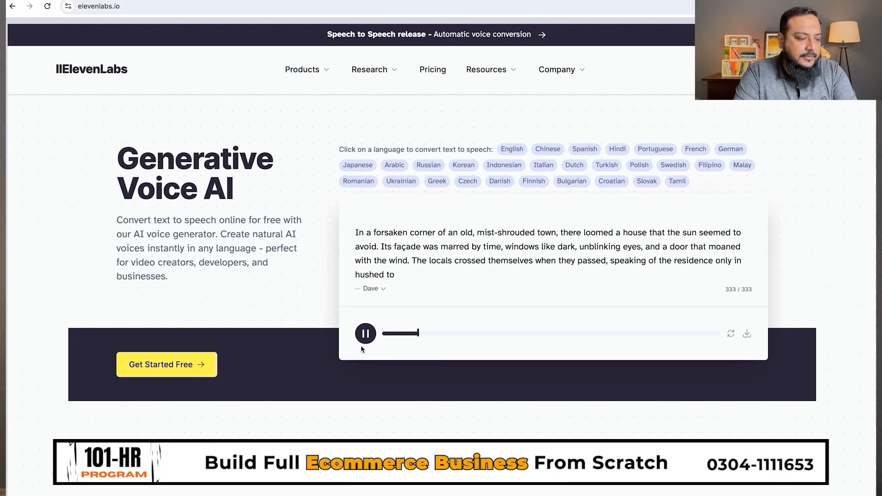
Pause the Dave voiceover on ElevenLabs and trim the story text so it ends at "hushed to"
{"action": "left_click", "coordinate": [367, 335]}
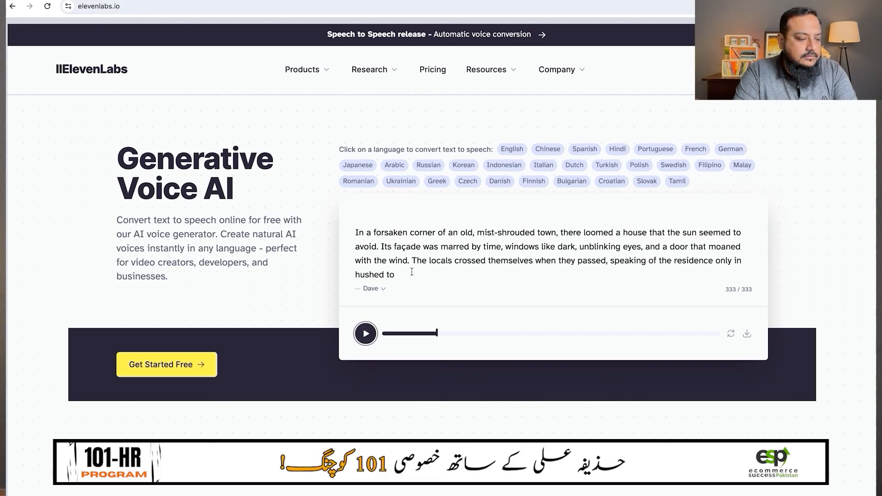
{"action": "scroll", "coordinate": [413, 273], "scroll_direction": "up", "scroll_amount": 2}
{"action": "left_click", "coordinate": [395, 266]}
{"action": "key", "text": "shift+Up"}
{"action": "key", "text": "shift+Up"}
{"action": "key", "text": "BackSpace"}
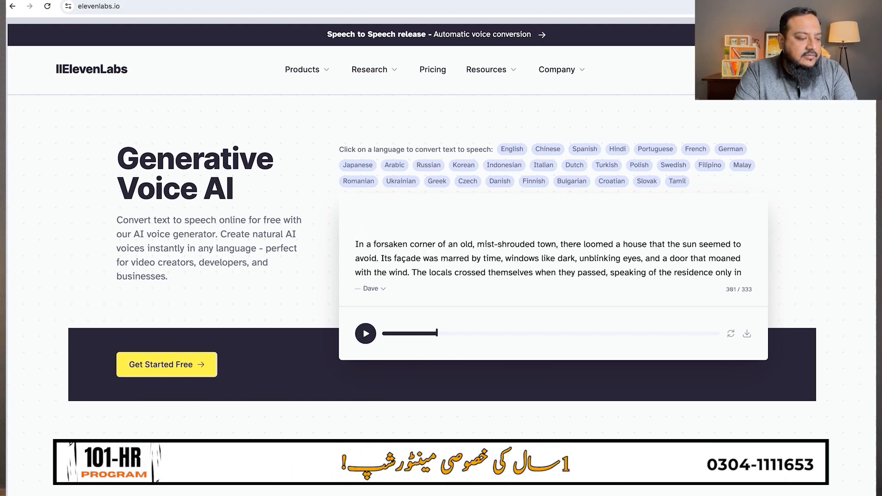
{"action": "key", "text": "BackSpace"}
Switch the voice to Ethan, play the generated story narration and pause it
{"action": "left_click", "coordinate": [388, 291]}
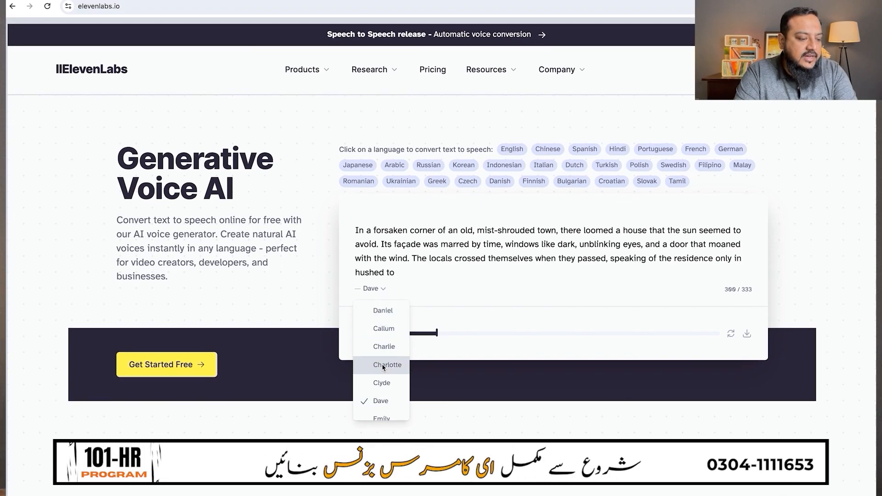
{"action": "scroll", "coordinate": [382, 367], "scroll_direction": "down", "scroll_amount": 2}
{"action": "left_click", "coordinate": [363, 377]}
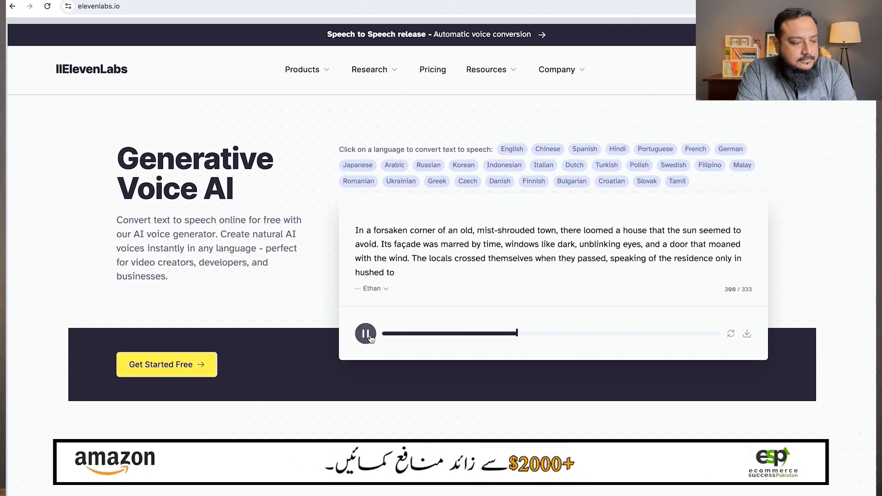
{"action": "left_click", "coordinate": [371, 338]}
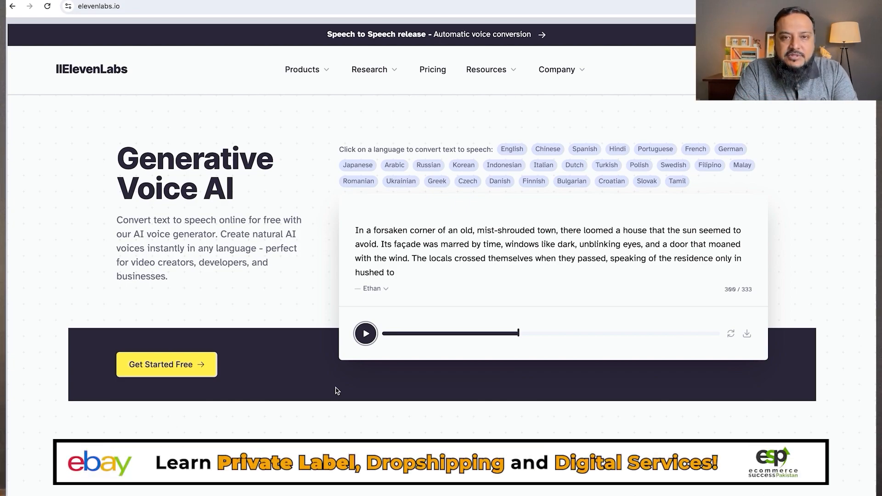
Change the voice to Daniel, generate and play the story narration, and pause it
{"action": "left_click", "coordinate": [385, 288]}
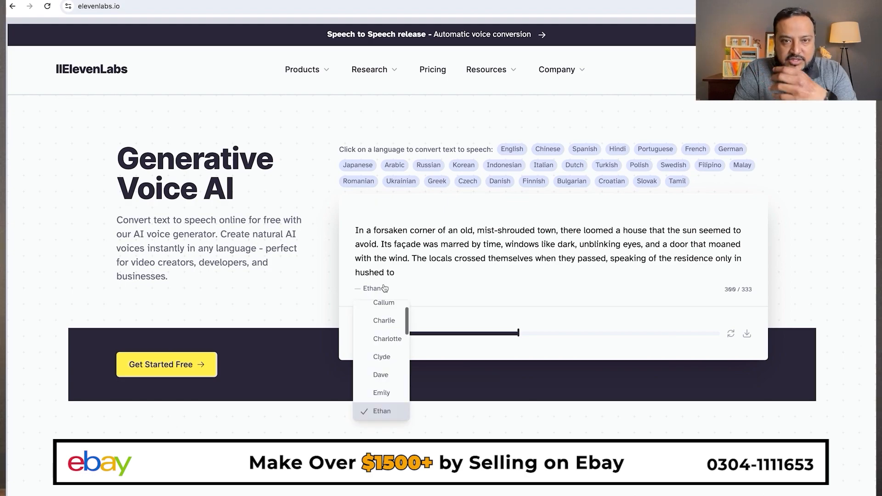
{"action": "left_click", "coordinate": [376, 313]}
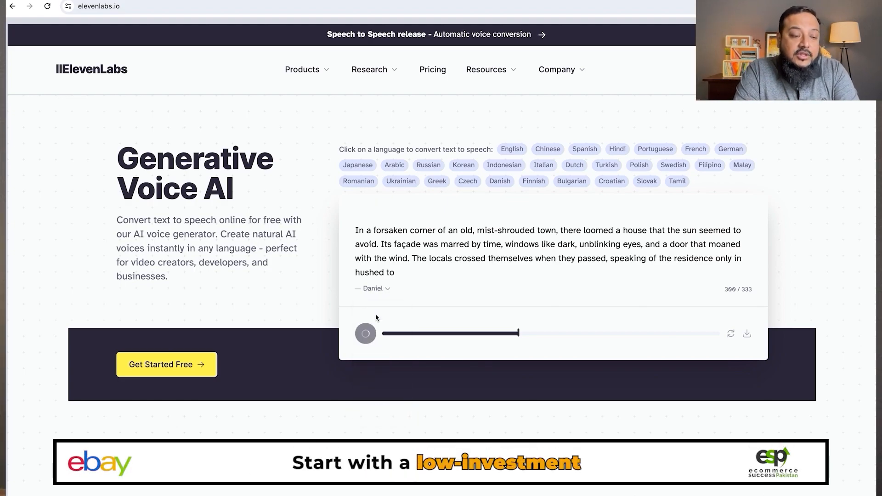
{"action": "left_click", "coordinate": [368, 336]}
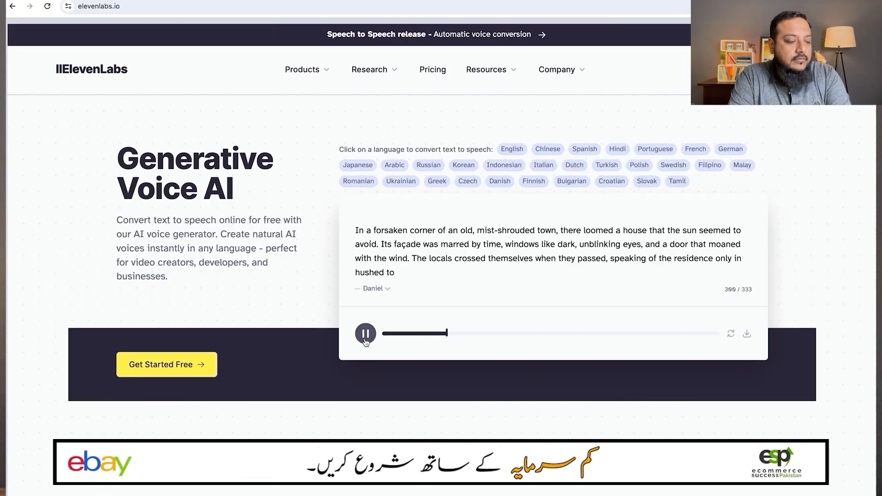
{"action": "left_click", "coordinate": [366, 338]}
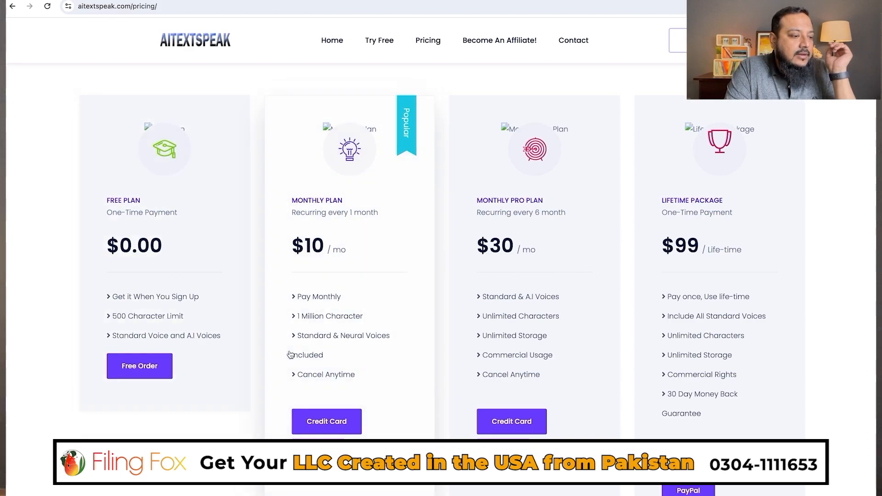
Review the Free, Monthly, Monthly Pro and Lifetime plans on the AITextSpeak pricing page
{"action": "scroll", "coordinate": [290, 354], "scroll_direction": "down", "scroll_amount": 3}
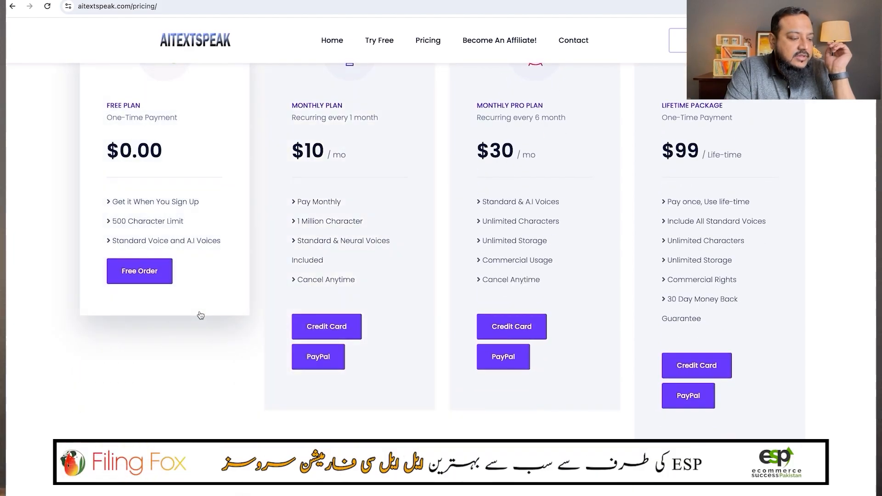
{"action": "scroll", "coordinate": [201, 316], "scroll_direction": "up", "scroll_amount": 1}
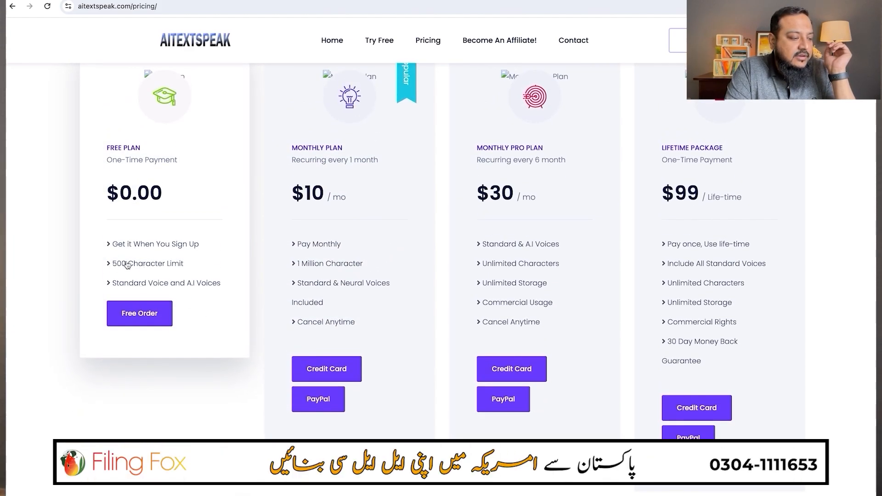
{"action": "scroll", "coordinate": [196, 164], "scroll_direction": "up", "scroll_amount": 2}
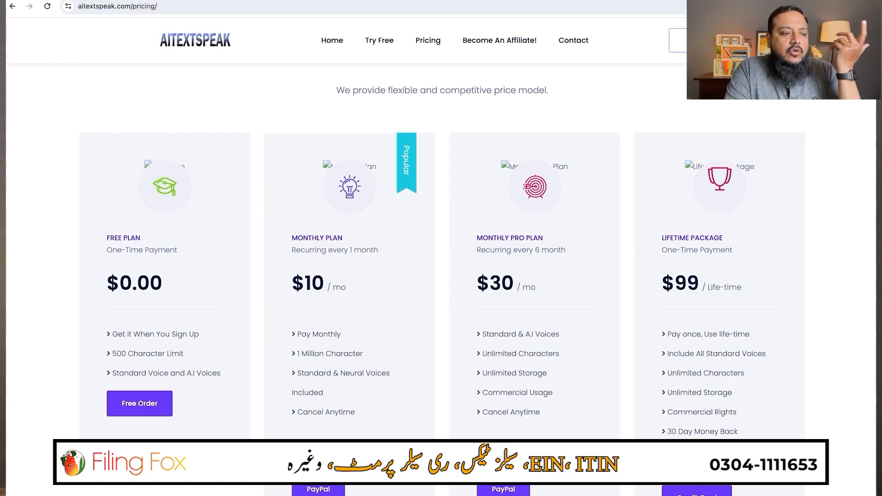
Search Google in a new tab for "text to voice ai" and look through the results
{"action": "key", "text": "ctrl+t"}
{"action": "type", "text": "text to voice ai"}
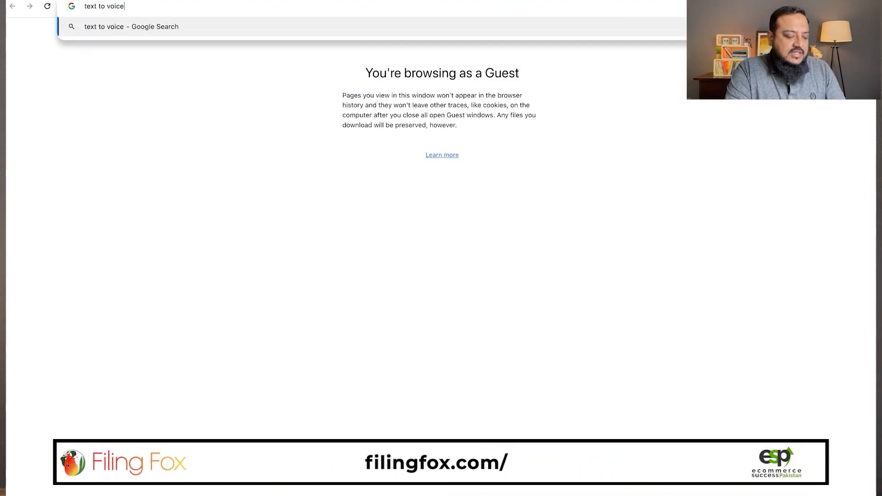
{"action": "key", "text": "Return"}
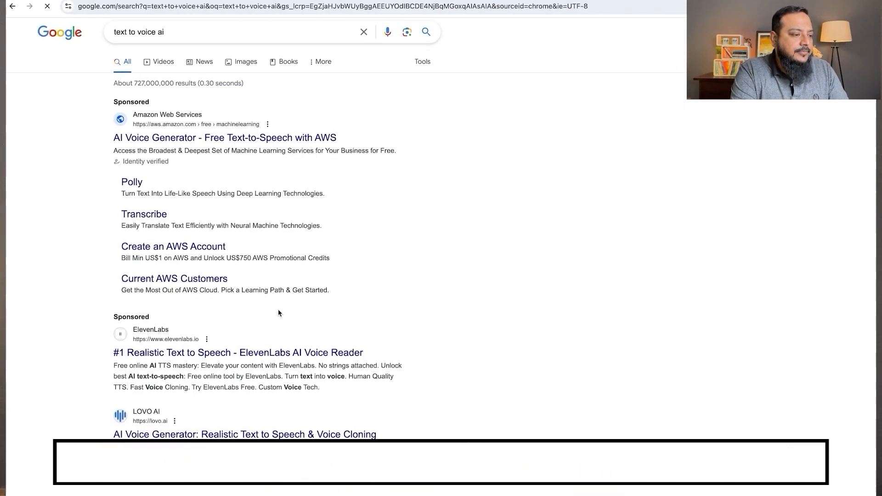
{"action": "scroll", "coordinate": [277, 309], "scroll_direction": "down", "scroll_amount": 5}
{"action": "scroll", "coordinate": [399, 317], "scroll_direction": "down", "scroll_amount": 2}
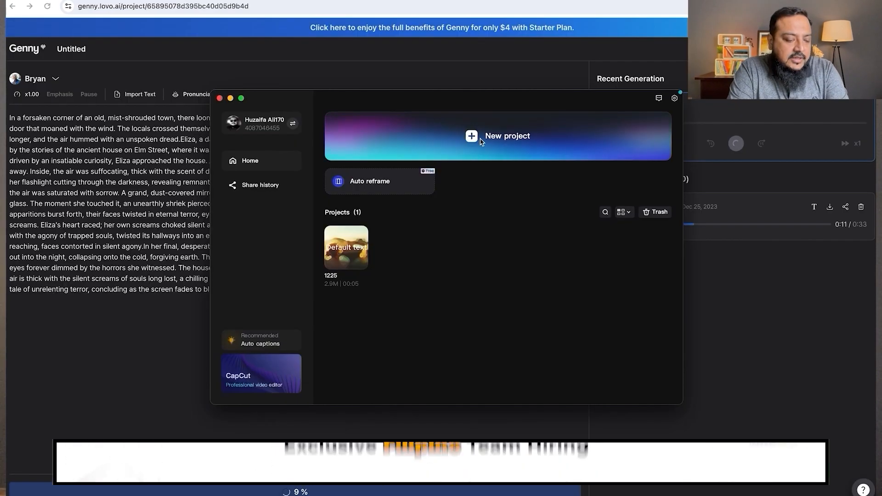
Create a new project in CapCut, open the media import file picker and close it without importing
{"action": "left_click", "coordinate": [481, 141]}
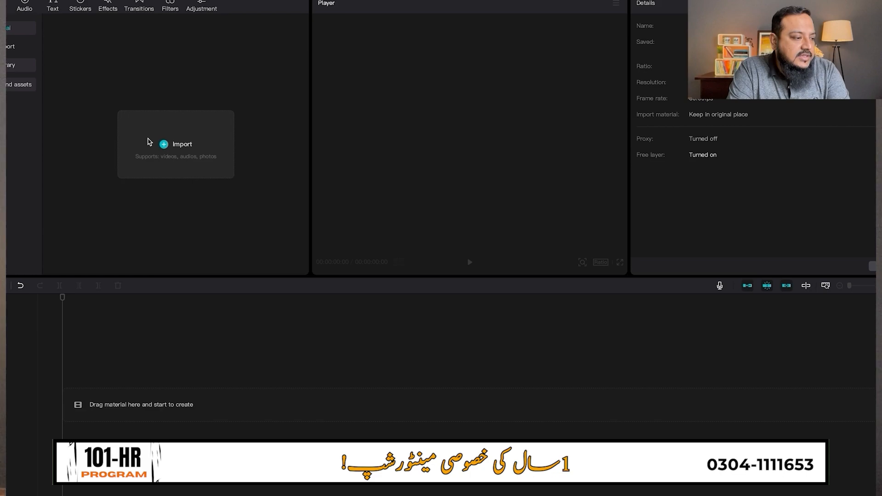
{"action": "left_click", "coordinate": [148, 141]}
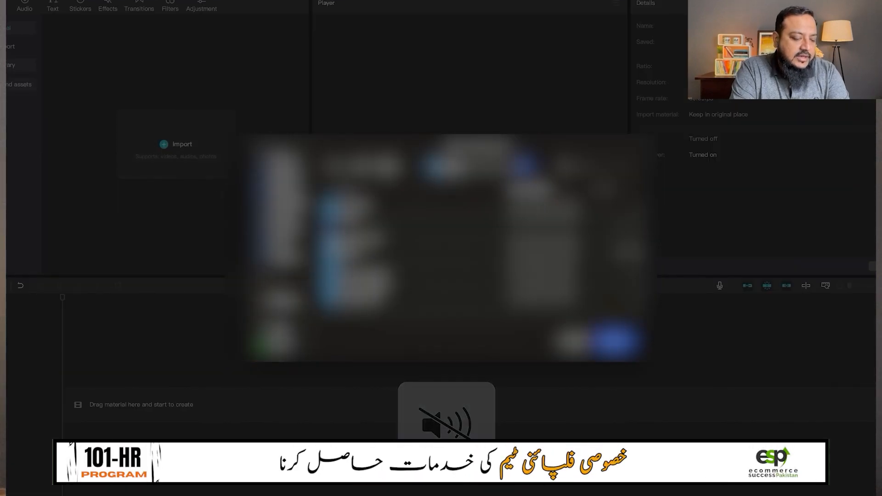
{"action": "left_click", "coordinate": [573, 343]}
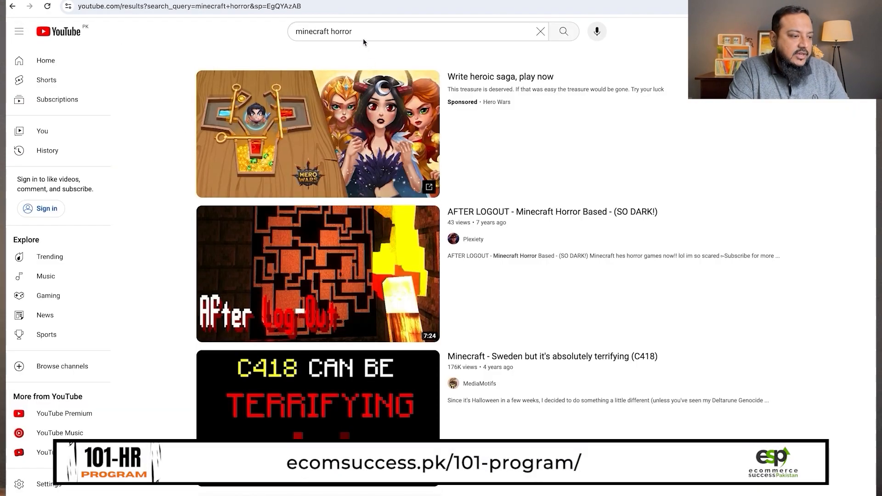
Check the duration and Creative Commons filters of YouTube's "minecraft horror" search and browse the listed videos
{"action": "left_click_drag", "start_coordinate": [361, 32], "coordinate": [285, 34]}
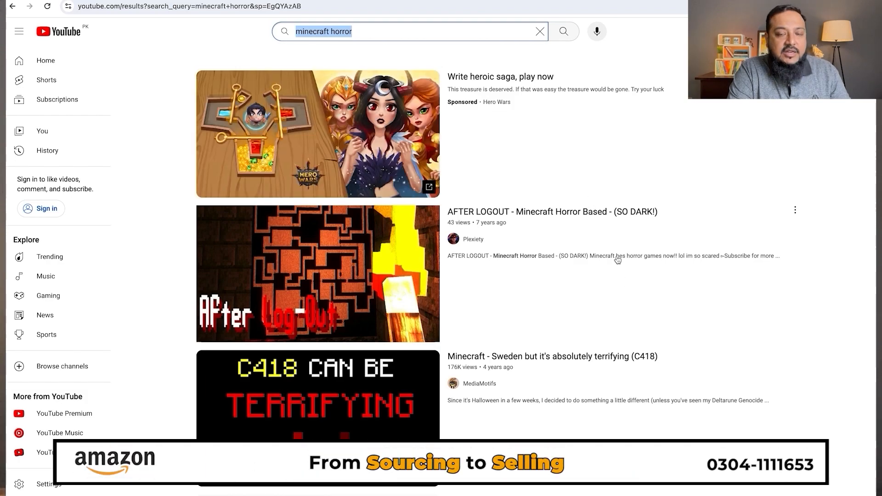
{"action": "left_click", "coordinate": [780, 56]}
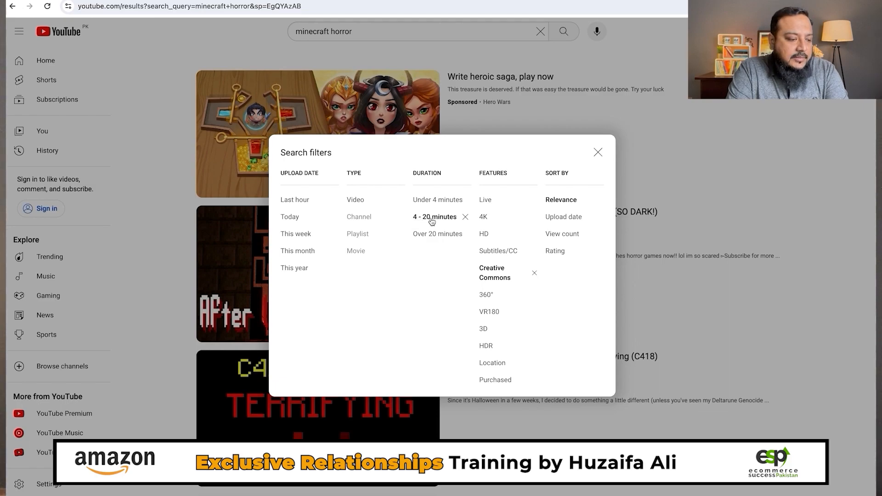
{"action": "left_click", "coordinate": [598, 153]}
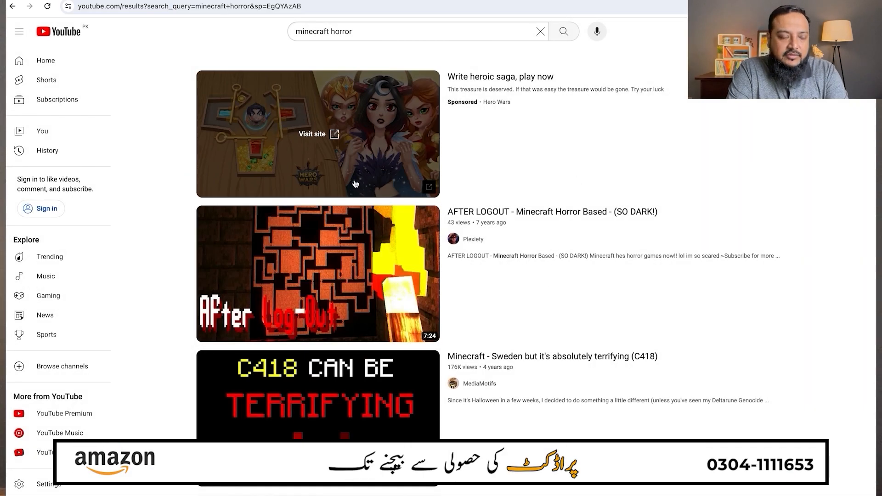
{"action": "scroll", "coordinate": [355, 339], "scroll_direction": "down", "scroll_amount": 2}
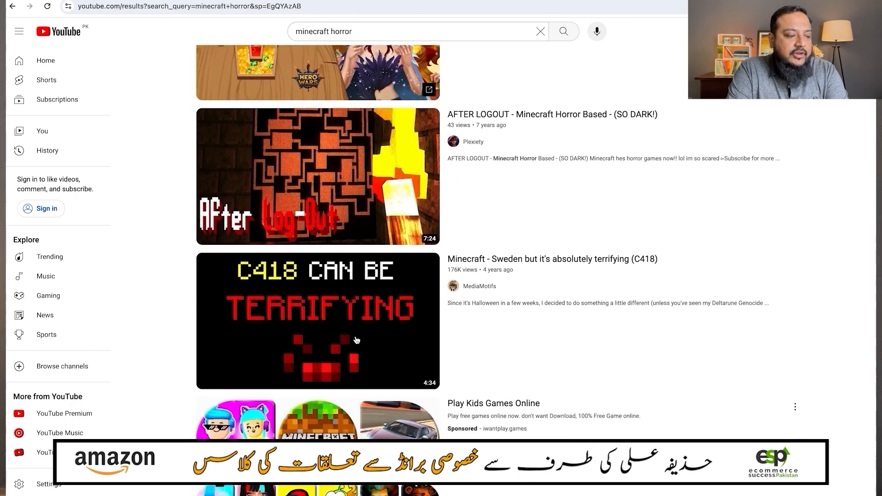
{"action": "scroll", "coordinate": [423, 333], "scroll_direction": "down", "scroll_amount": 1}
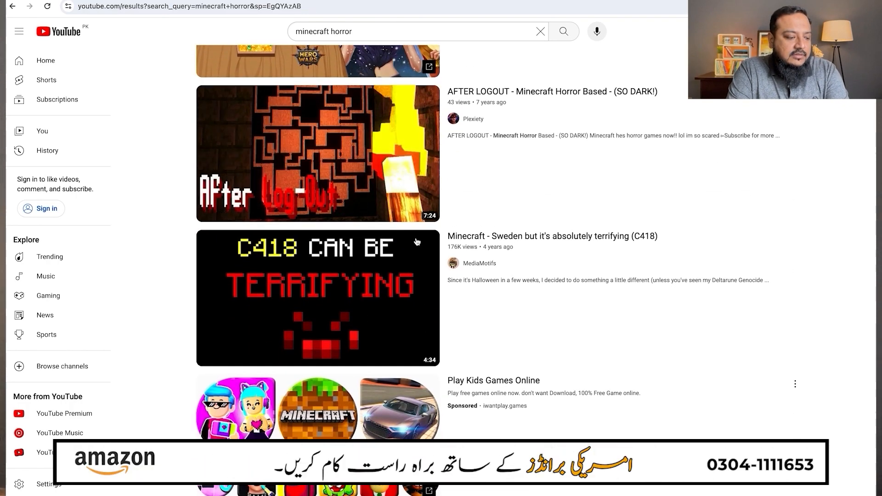
Open the YouTube video "AFTER LOGOUT - Minecraft Horror Based - (SO DARK!)" from the results and copy its link
{"action": "scroll", "coordinate": [389, 316], "scroll_direction": "down", "scroll_amount": 2}
{"action": "scroll", "coordinate": [338, 233], "scroll_direction": "up", "scroll_amount": 3}
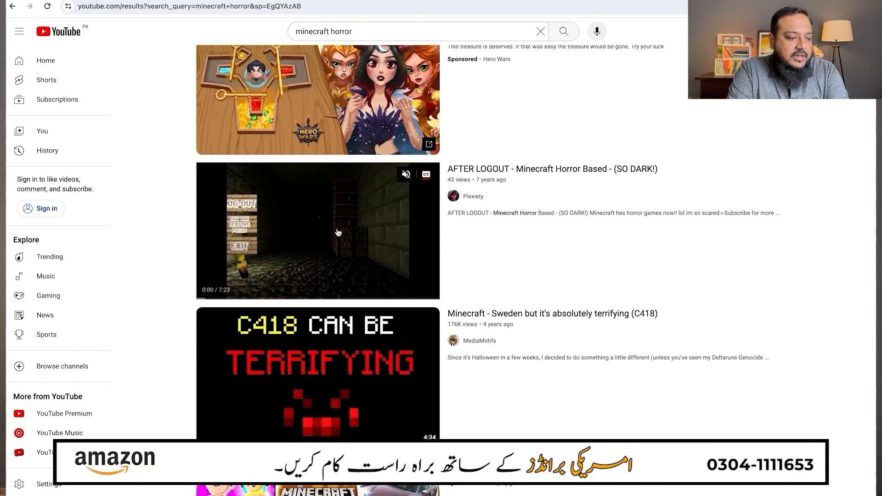
{"action": "left_click", "coordinate": [338, 233]}
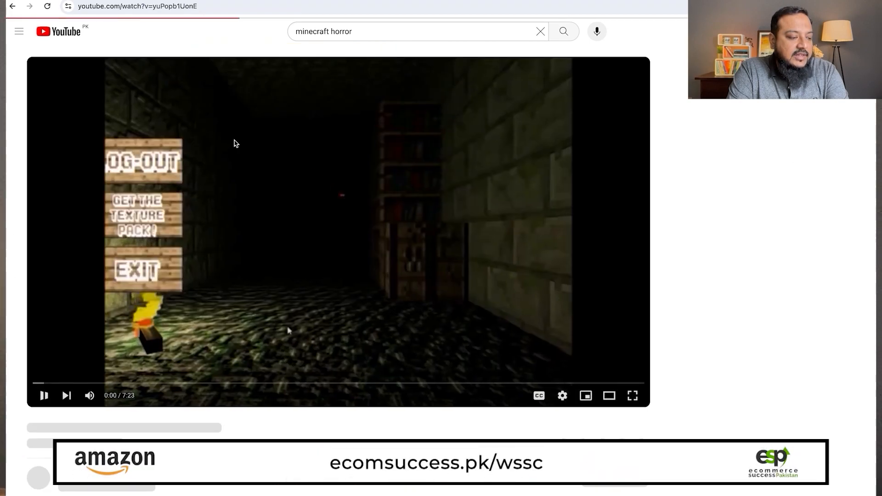
{"action": "left_click", "coordinate": [315, 256]}
{"action": "left_click", "coordinate": [199, 11]}
{"action": "key", "text": "ctrl+c"}
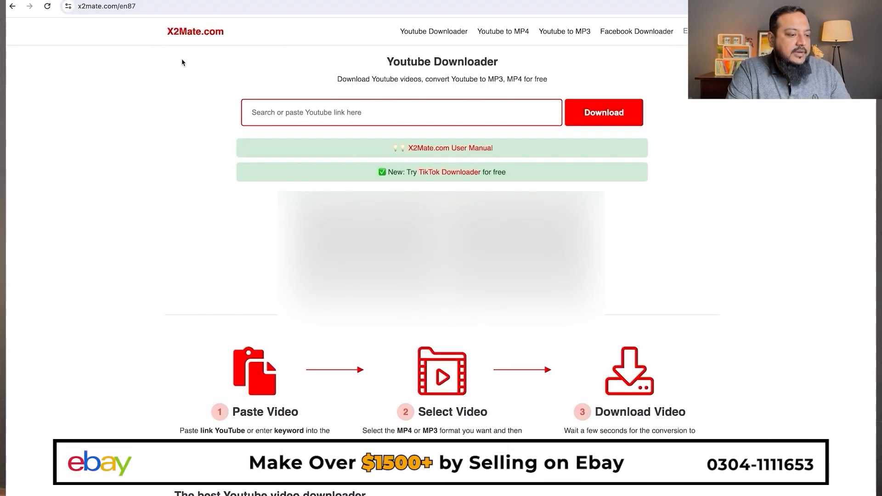
Search Google in a new tab for "youtube downloader" and open the Y2Meta.app YouTube download page
{"action": "left_click", "coordinate": [312, 114]}
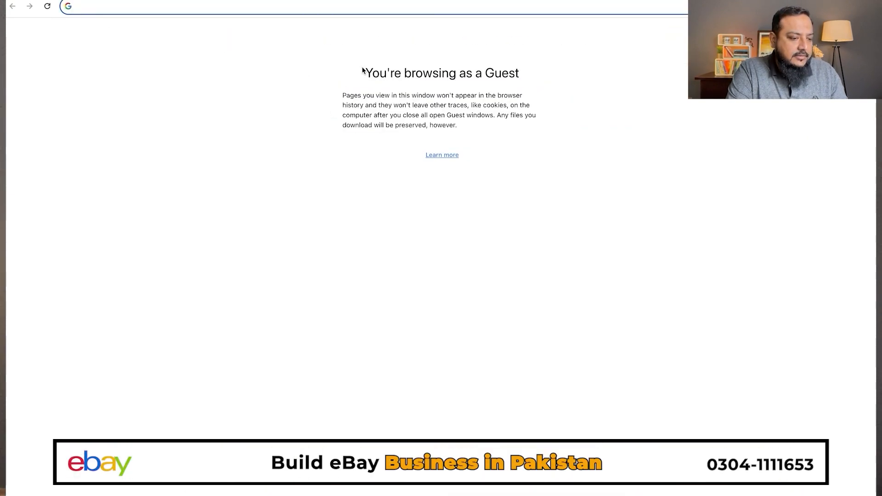
{"action": "type", "text": "youtube downloader"}
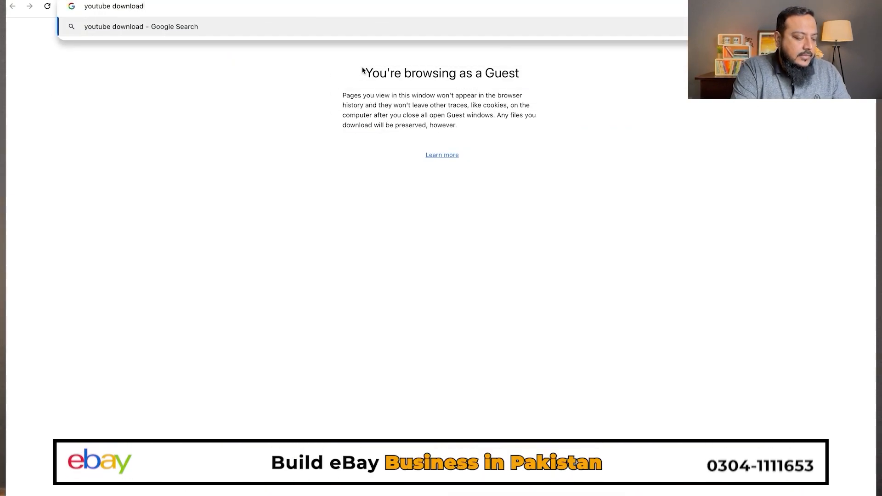
{"action": "key", "text": "Return"}
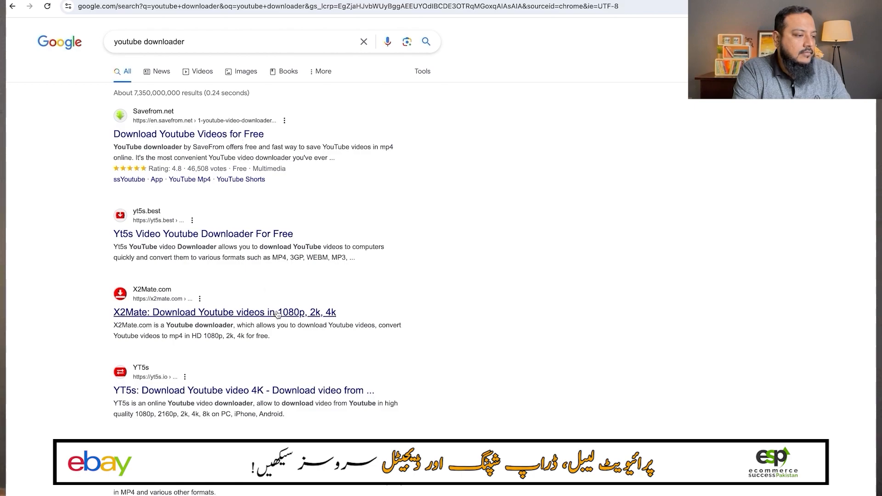
{"action": "scroll", "coordinate": [242, 265], "scroll_direction": "down", "scroll_amount": 2}
{"action": "scroll", "coordinate": [242, 265], "scroll_direction": "down", "scroll_amount": 2}
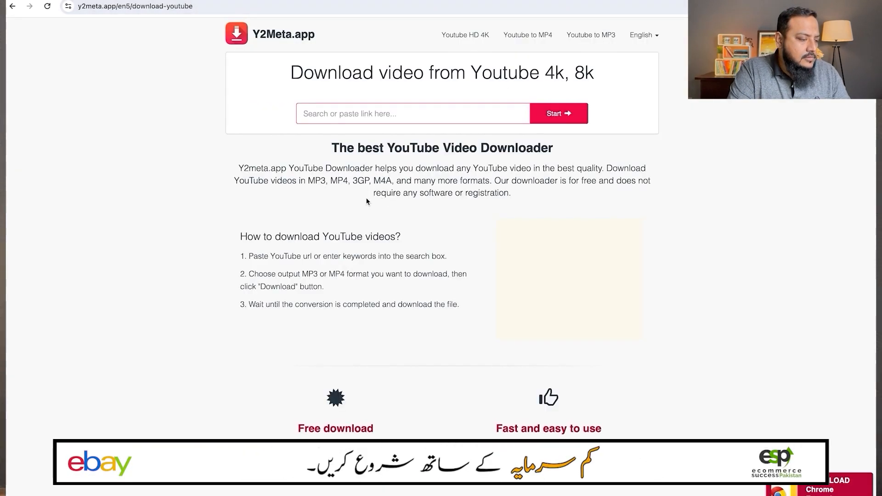
Submit the copied YouTube link on Y2Meta.app, dismiss the ad and download the video as a 1080p MP4
{"action": "left_click", "coordinate": [339, 120]}
{"action": "key", "text": "ctrl+v"}
{"action": "left_click", "coordinate": [558, 114]}
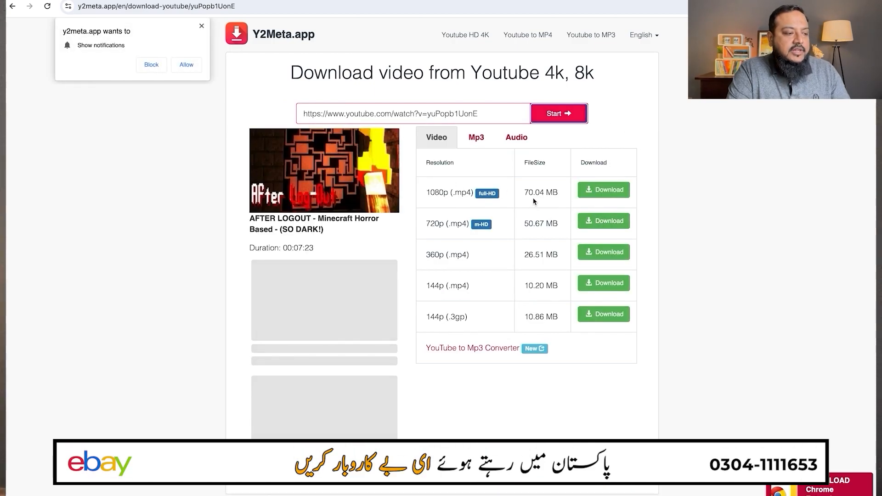
{"action": "left_click", "coordinate": [599, 193]}
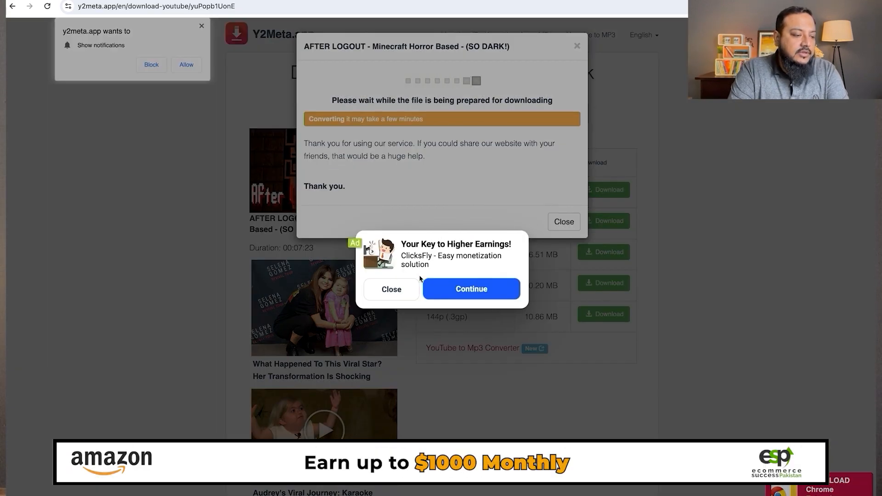
{"action": "left_click", "coordinate": [400, 294]}
{"action": "left_click", "coordinate": [564, 222]}
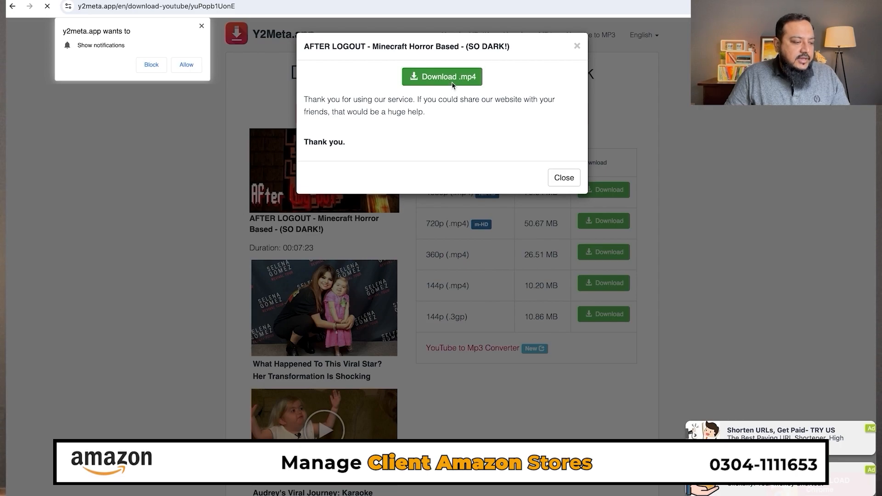
{"action": "left_click", "coordinate": [452, 82]}
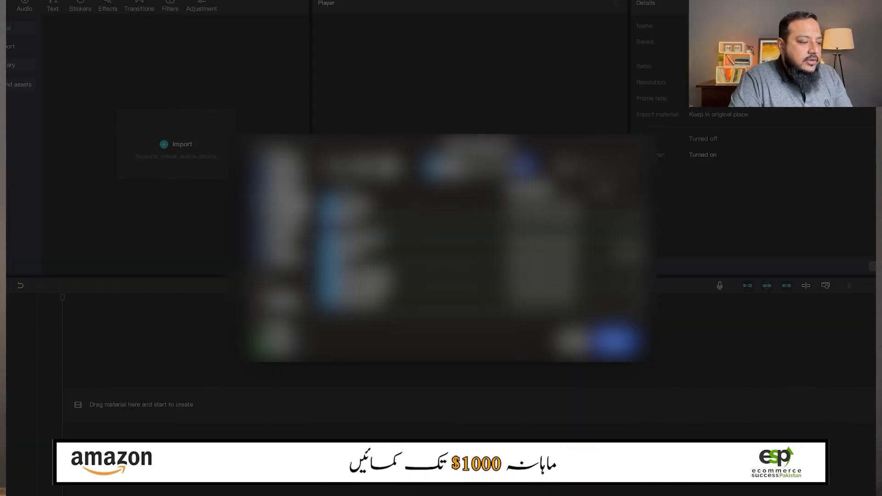
Switch to CapCut, import the downloaded AFTER LOGOUT MP4 and place it at the start of the timeline
{"action": "left_click", "coordinate": [281, 229]}
{"action": "double_click", "coordinate": [386, 204]}
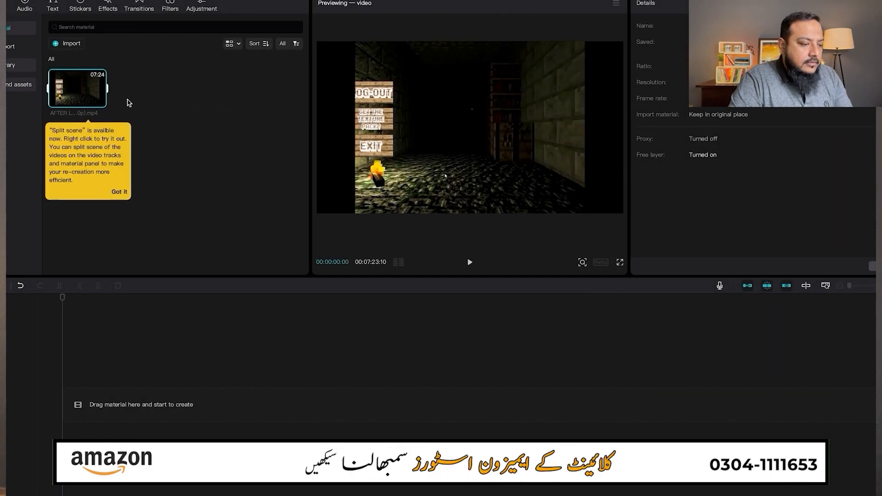
{"action": "left_click", "coordinate": [120, 191]}
{"action": "left_click_drag", "start_coordinate": [66, 87], "coordinate": [73, 402]}
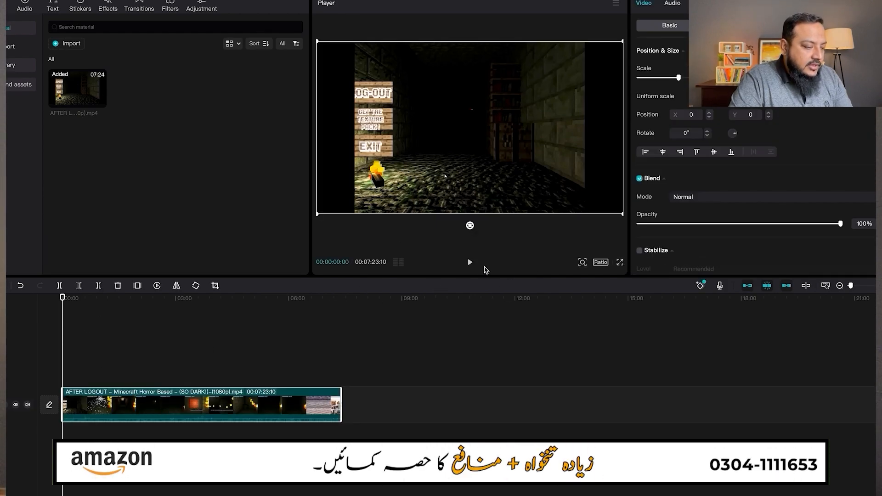
Preview the footage on the timeline from the start and from about 1:23
{"action": "left_click", "coordinate": [471, 263]}
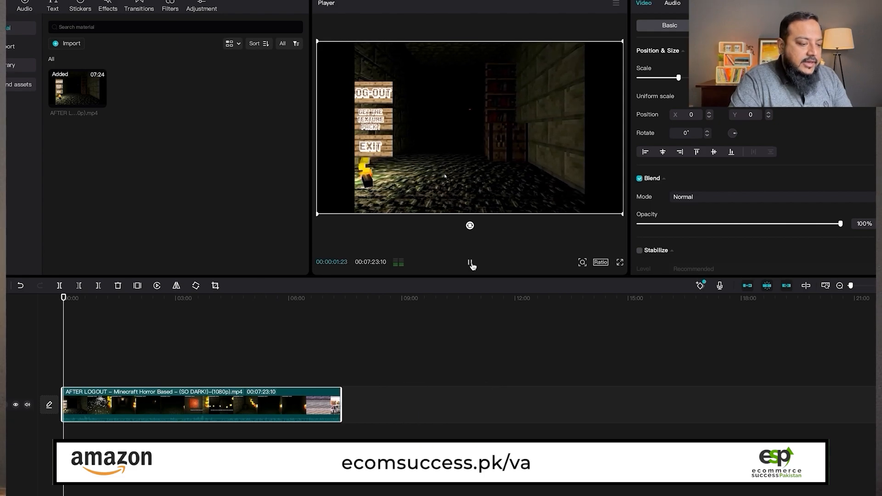
{"action": "left_click", "coordinate": [471, 263]}
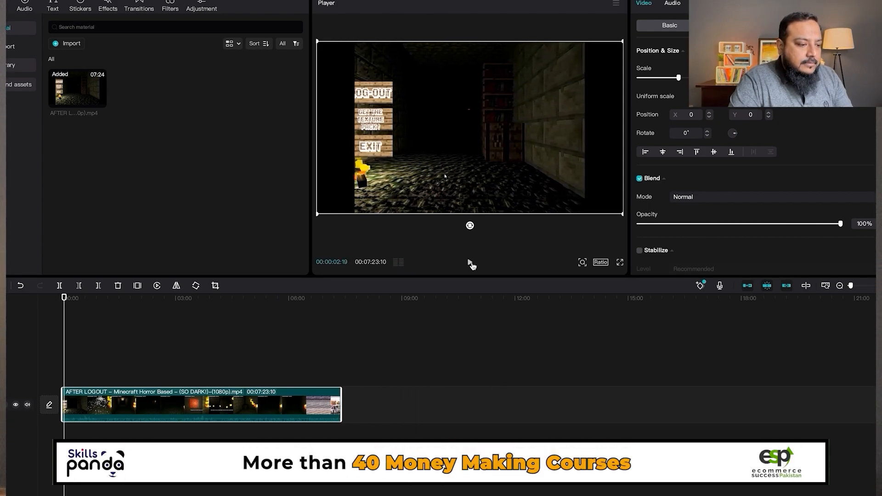
{"action": "left_click", "coordinate": [470, 263]}
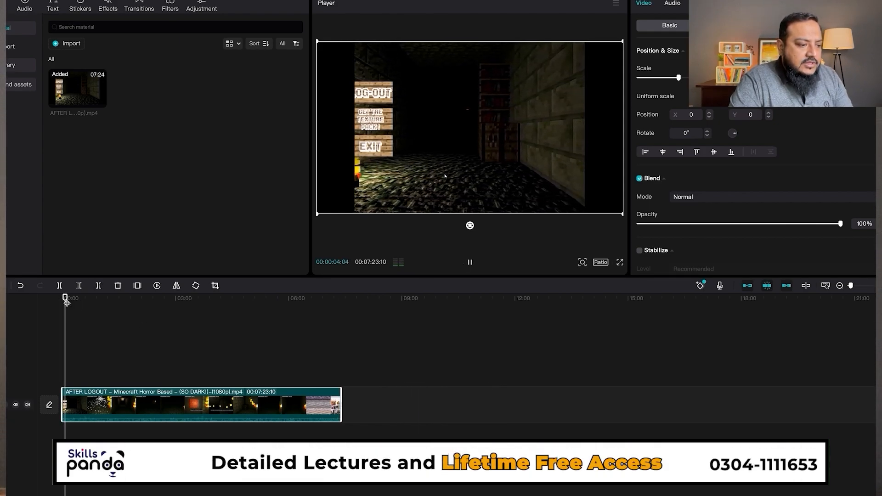
{"action": "mouse_move", "coordinate": [66, 299]}
{"action": "left_mouse_down"}
{"action": "mouse_move", "coordinate": [191, 297]}
{"action": "mouse_move", "coordinate": [63, 299]}
{"action": "left_mouse_up"}
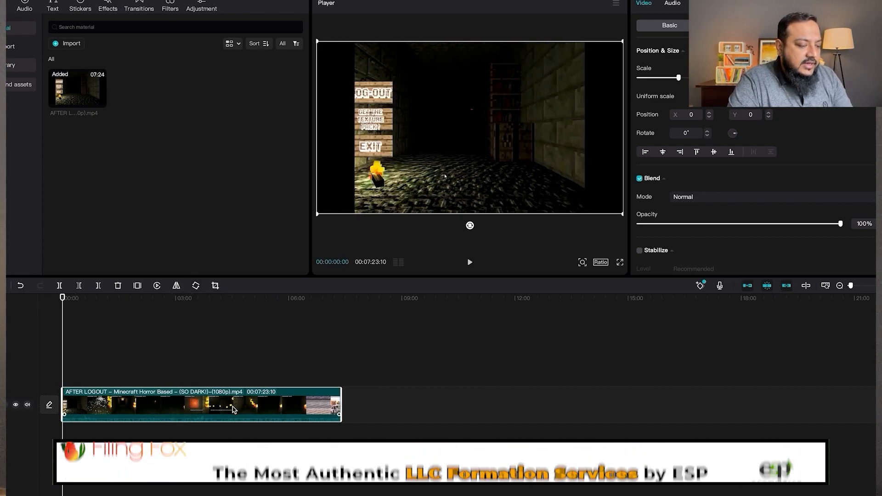
{"action": "left_click", "coordinate": [111, 303]}
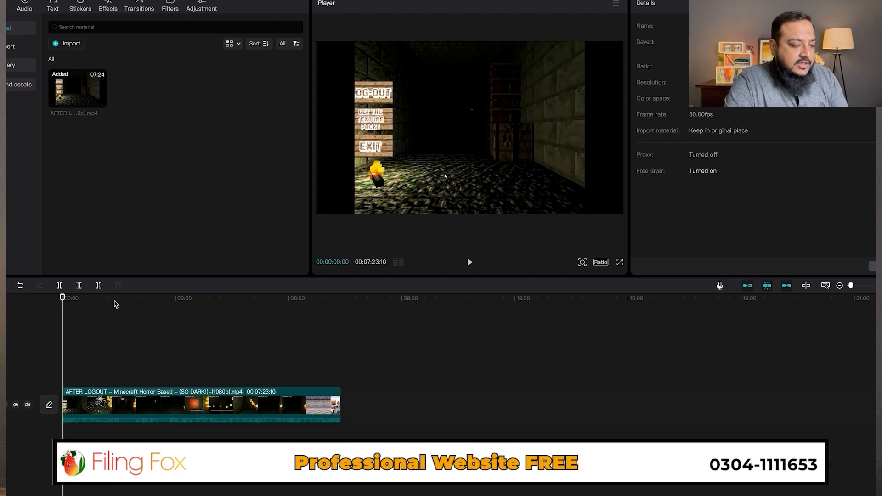
{"action": "left_click", "coordinate": [114, 301]}
{"action": "key", "text": "space"}
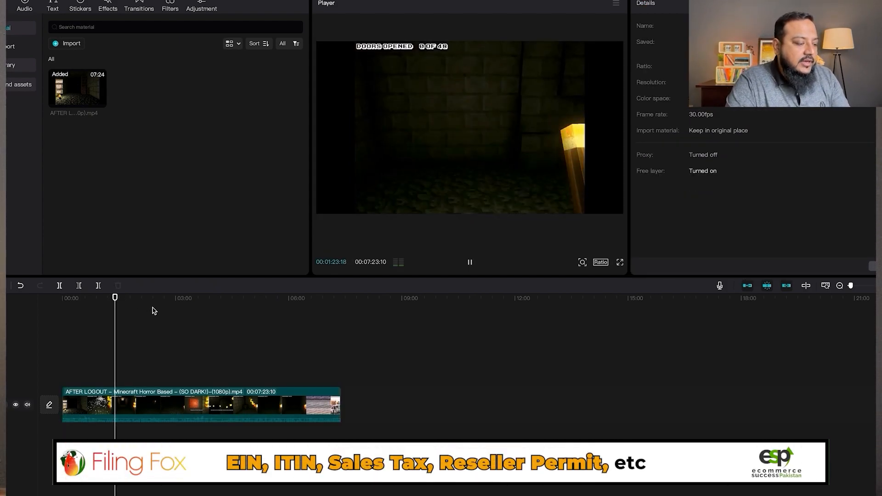
{"action": "left_click", "coordinate": [188, 403]}
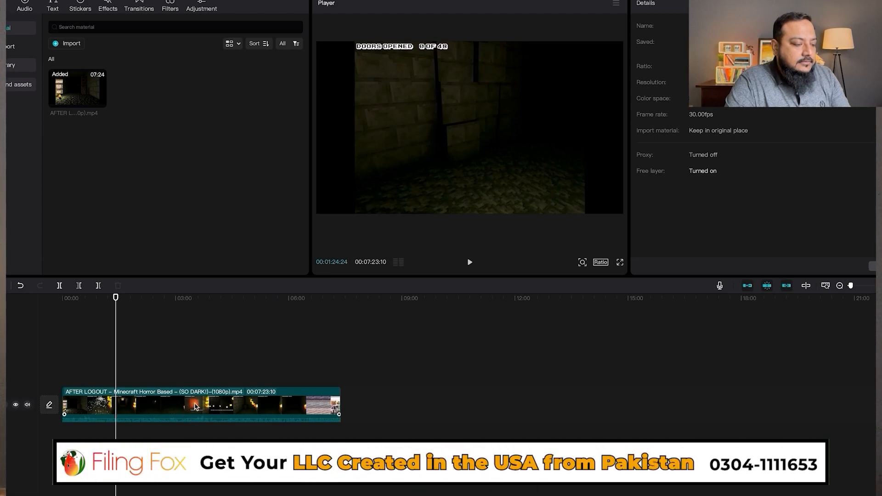
Extract the footage clip's audio onto its own track and lower the extracted audio's volume to the minimum
{"action": "right_click", "coordinate": [195, 408]}
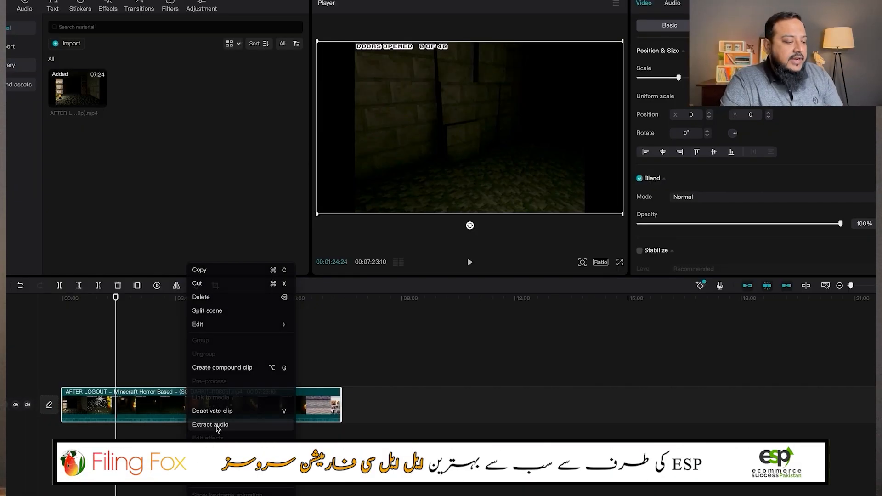
{"action": "left_click", "coordinate": [219, 438]}
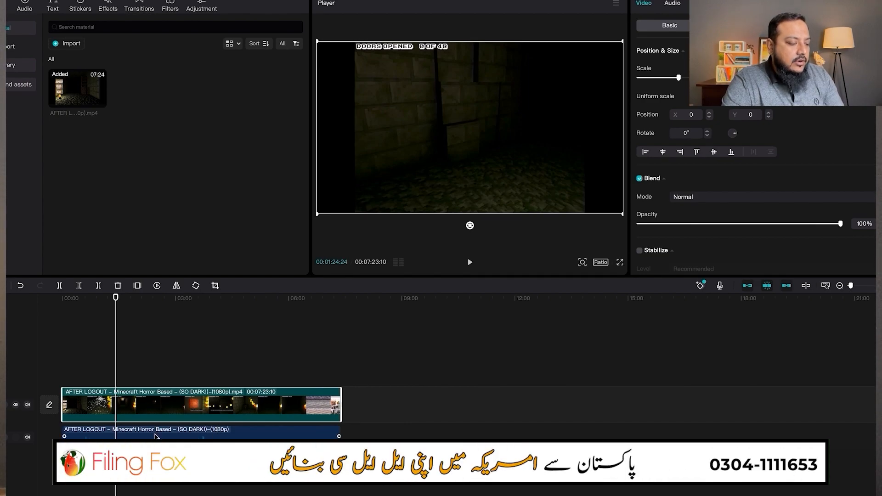
{"action": "left_click", "coordinate": [155, 435]}
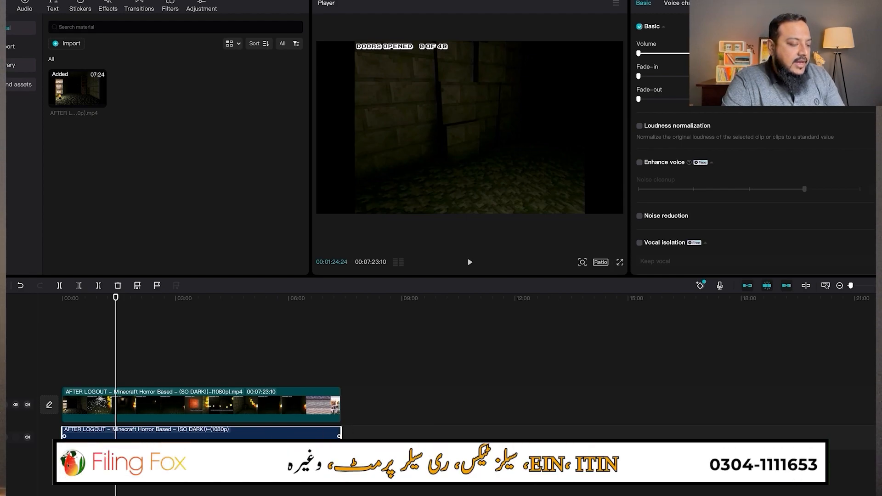
Play the footage briefly, delete the extracted audio clip and undo the deletion
{"action": "key", "text": "space"}
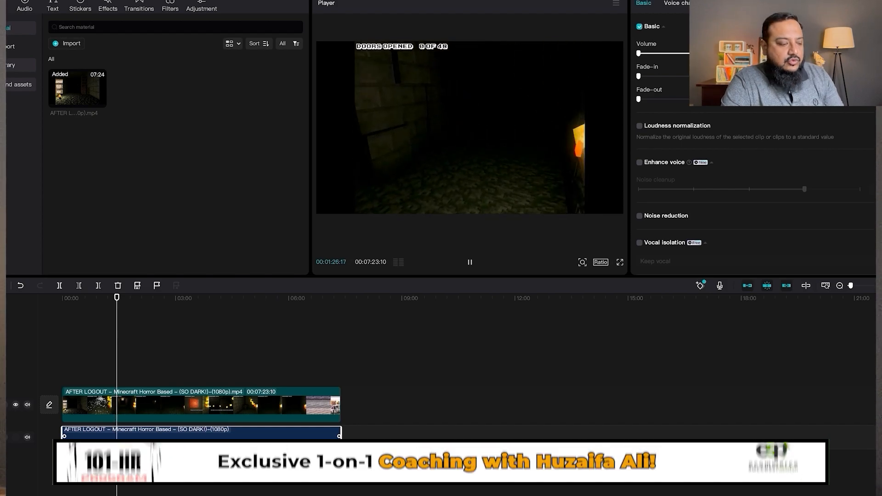
{"action": "key", "text": "space"}
{"action": "key", "text": "Delete"}
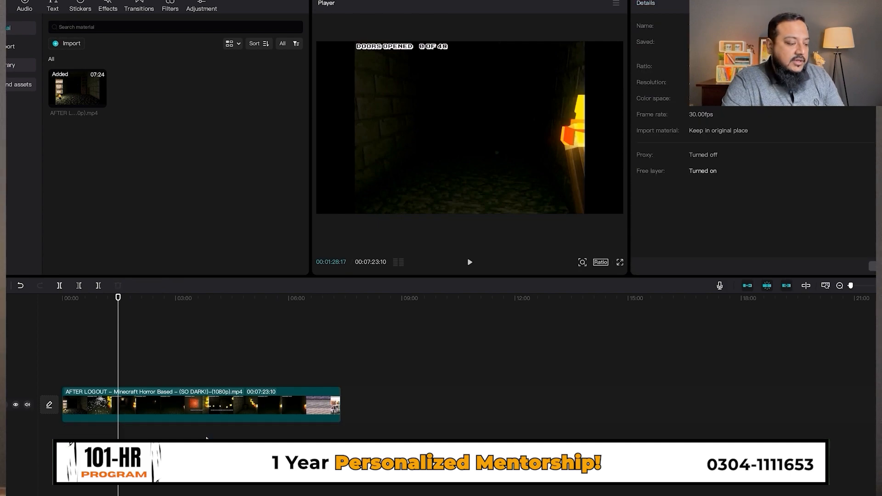
{"action": "key", "text": "ctrl+z"}
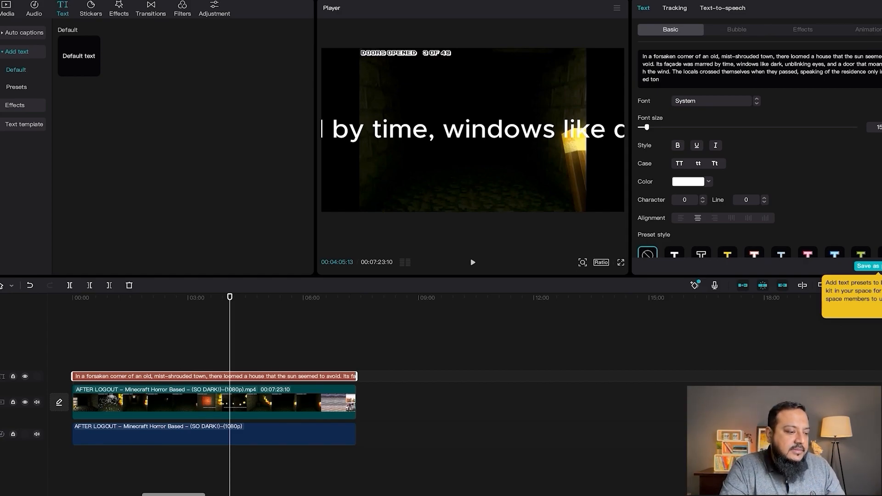
Fill the CapCut text clip with the opening paragraph of the "Silent Screams" story taken from ChatGPT
{"action": "left_click", "coordinate": [151, 495]}
{"action": "left_click", "coordinate": [356, 290]}
{"action": "scroll", "coordinate": [282, 131], "scroll_direction": "up", "scroll_amount": 5}
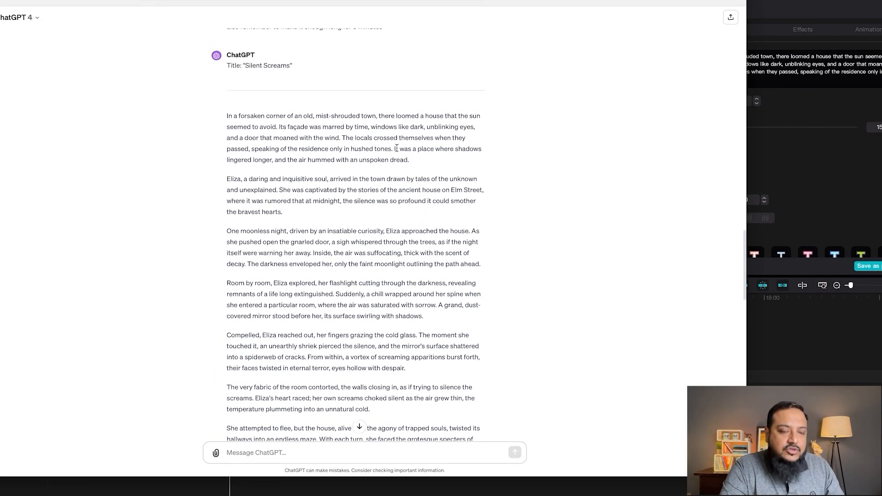
{"action": "left_click_drag", "start_coordinate": [411, 160], "coordinate": [227, 117]}
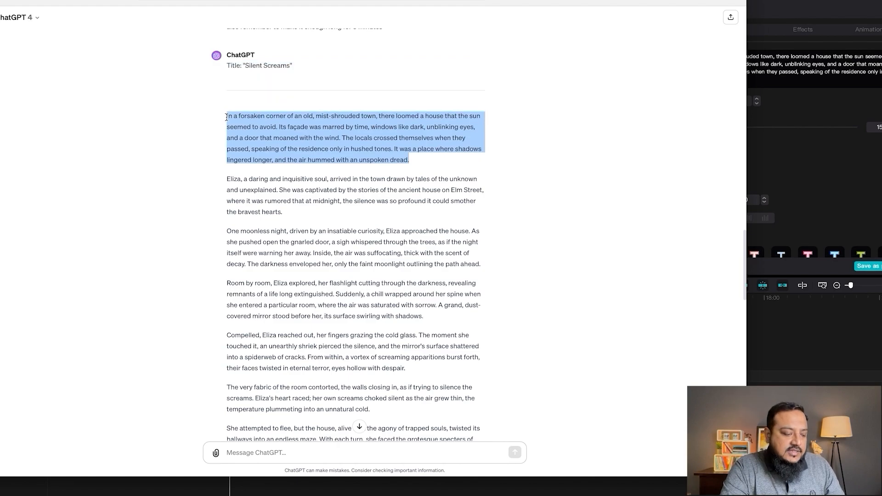
{"action": "left_click", "coordinate": [847, 210]}
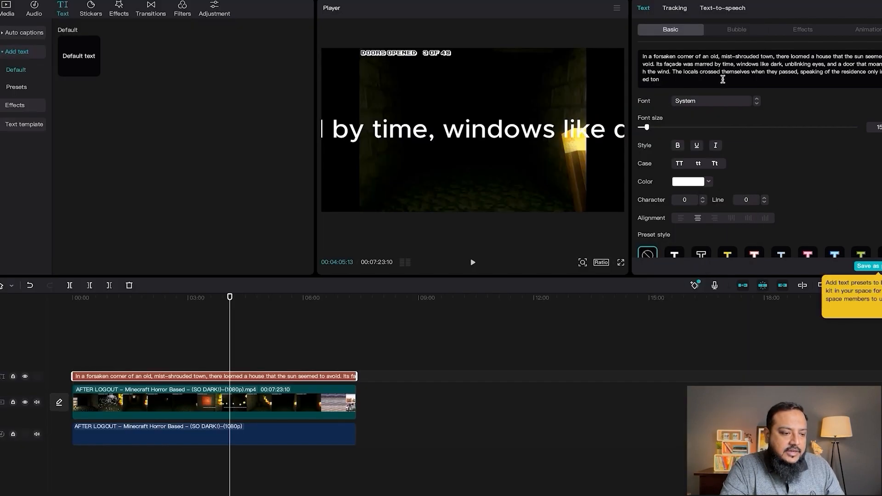
{"action": "key", "text": "super+a"}
{"action": "type", "text": "In a forsaken corner of an old, mist-shrouded town, there loomed a house that the sun seemed to avoid. Its façade was marred by time, windows like dark, unblinking eyes, and a door that moaned with the wind. The locals crossed themselves when they passed, speaking of the residence only in hushed ton"}
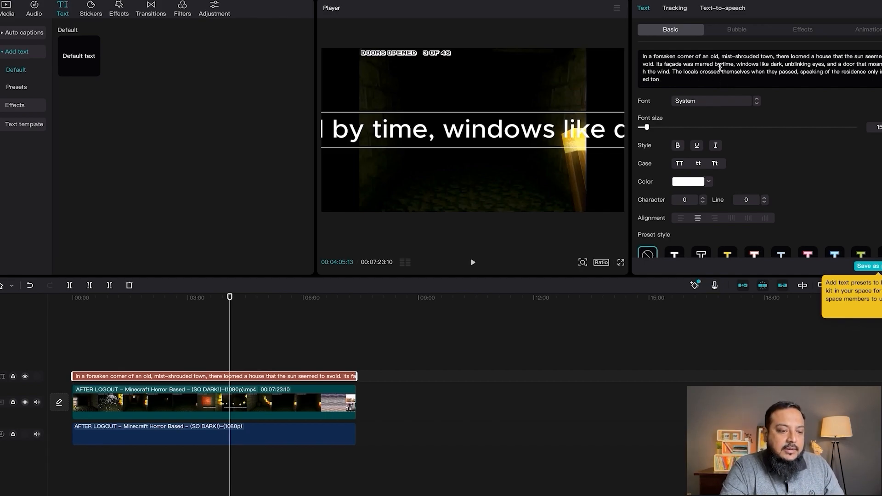
Choose the Serious Male text-to-speech voice for the text clip and raise the system volume to hear it
{"action": "key", "text": "XF86AudioMute"}
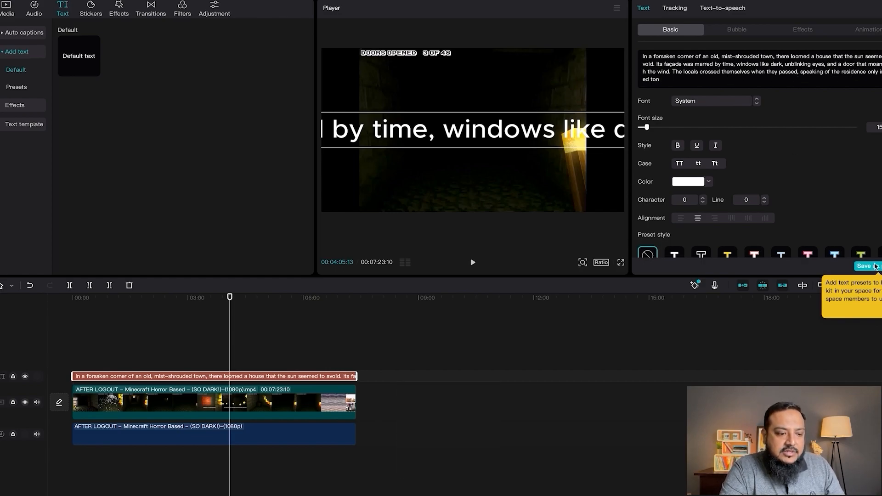
{"action": "left_click", "coordinate": [714, 9]}
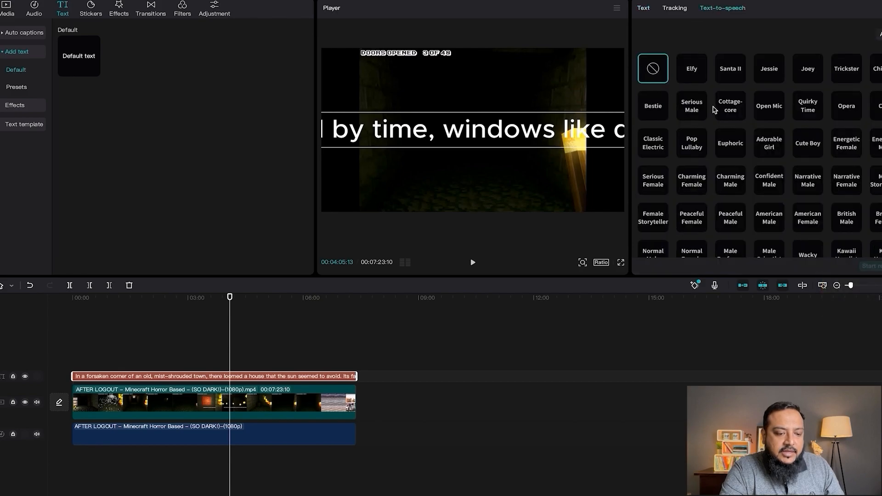
{"action": "left_click", "coordinate": [694, 112]}
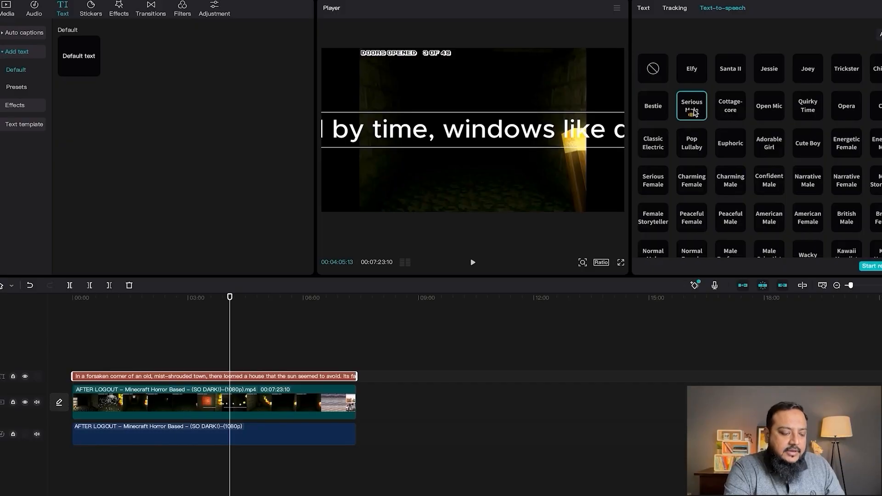
{"action": "key", "text": "XF86AudioRaiseVolume"}
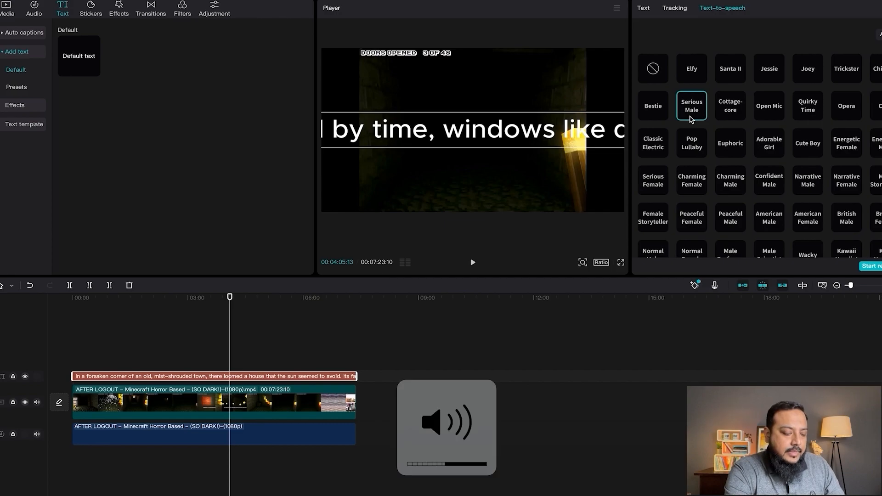
{"action": "key", "text": "XF86AudioRaiseVolume"}
{"action": "key", "text": "XF86AudioRaiseVolume"}
{"action": "key", "text": "XF86AudioRaiseVolume"}
{"action": "key", "text": "XF86AudioRaiseVolume"}
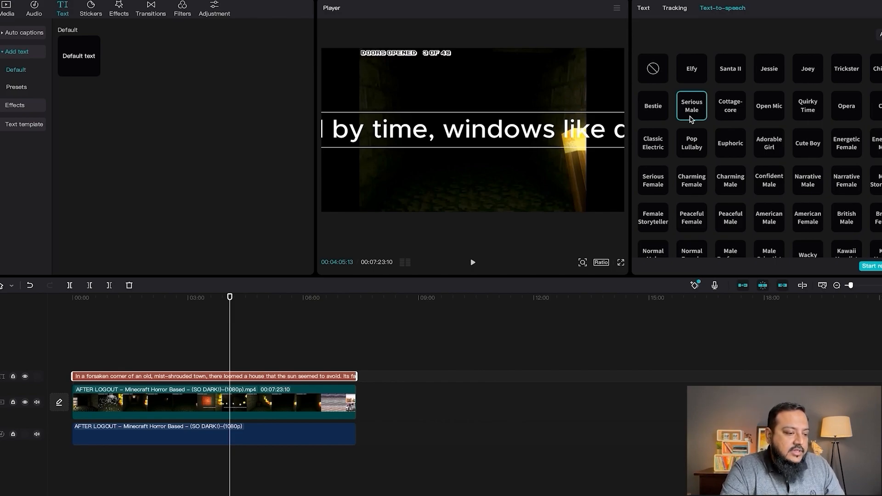
Mute the system sound, then set the text clip's font to Inter-SemiBold and its font size to 12
{"action": "key", "text": "XF86AudioMute"}
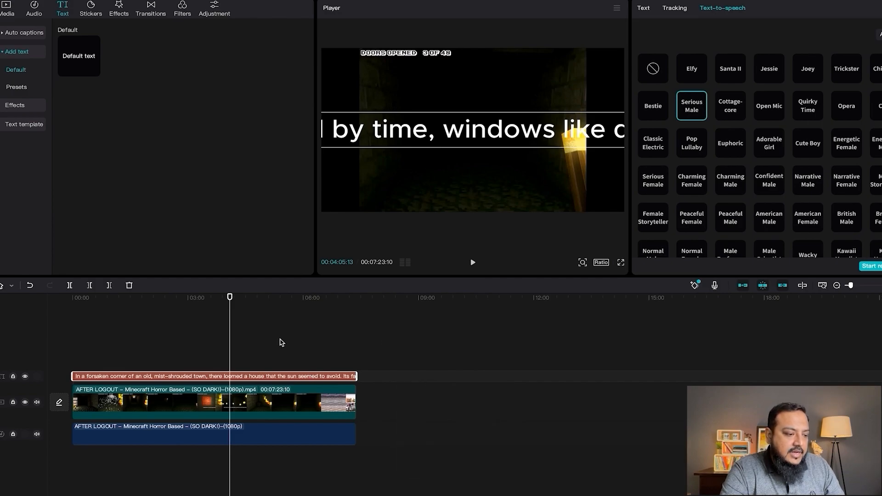
{"action": "left_click", "coordinate": [644, 8]}
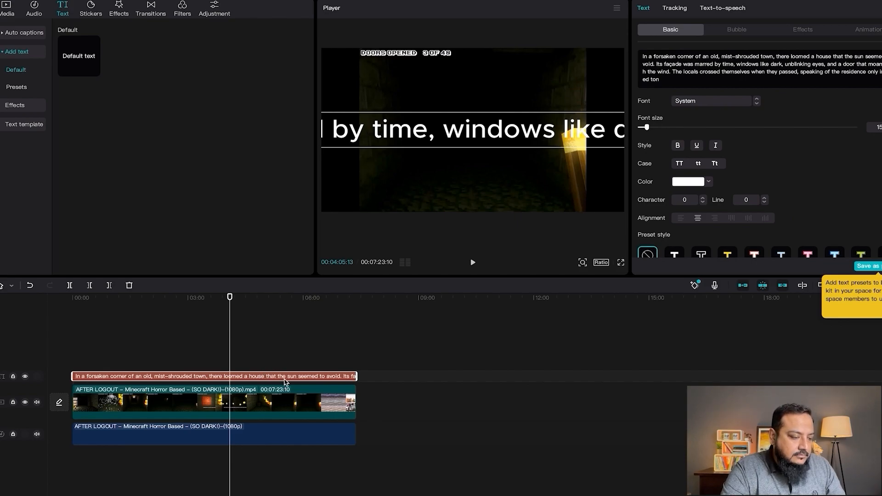
{"action": "right_click", "coordinate": [290, 380]}
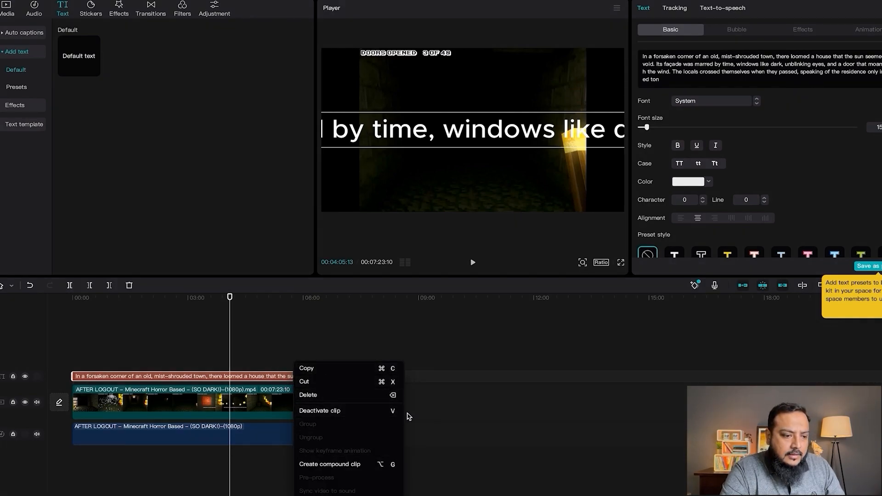
{"action": "left_click", "coordinate": [709, 75]}
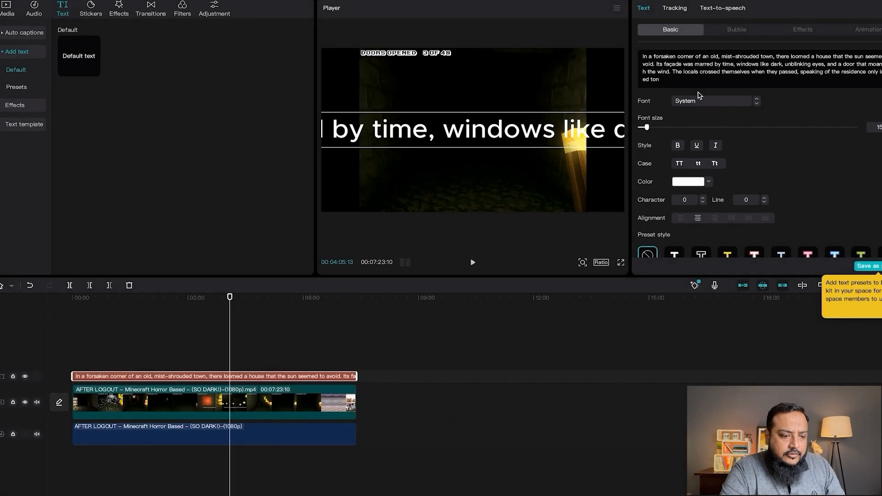
{"action": "left_click", "coordinate": [690, 103]}
{"action": "left_click", "coordinate": [709, 109]}
{"action": "left_click", "coordinate": [709, 109]}
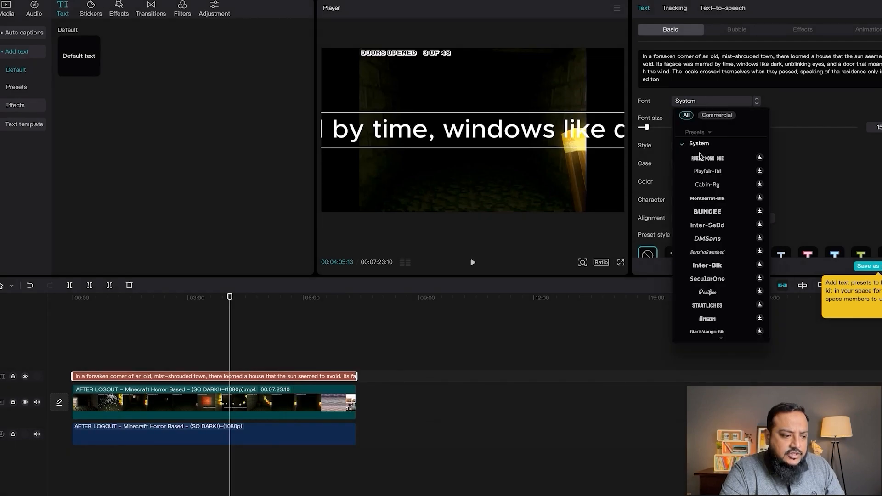
{"action": "scroll", "coordinate": [726, 230], "scroll_direction": "down", "scroll_amount": 1}
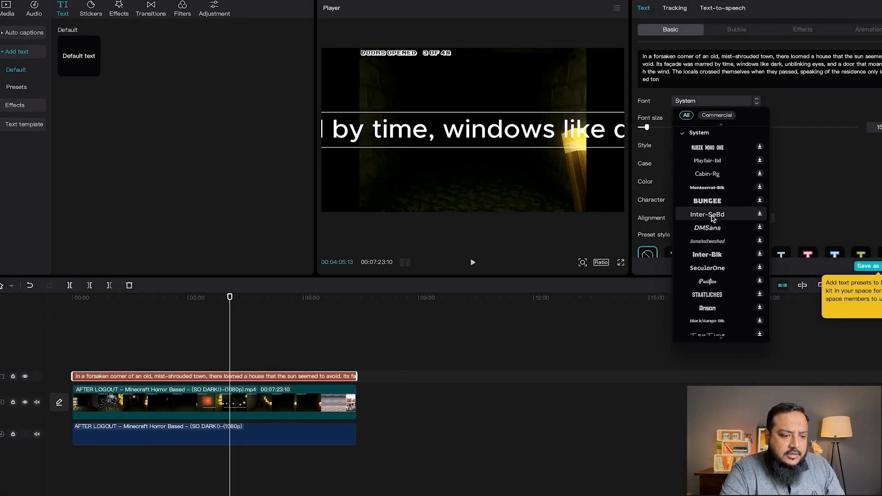
{"action": "left_click", "coordinate": [708, 214]}
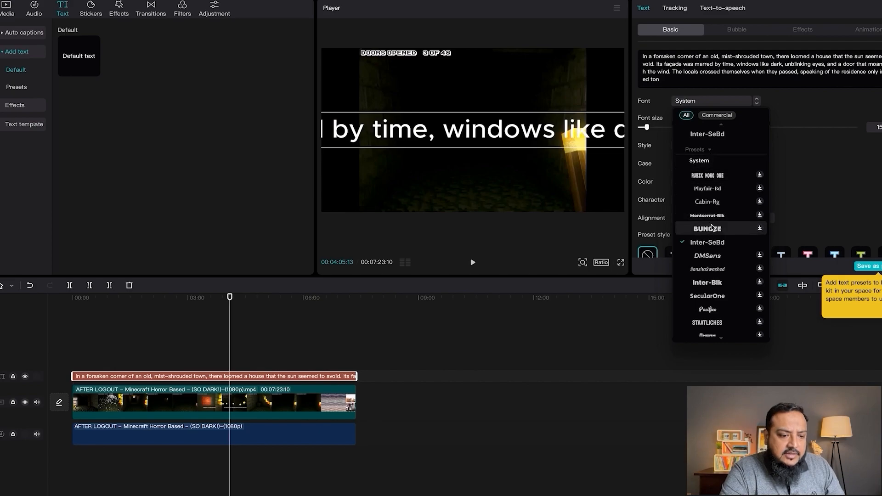
{"action": "left_click", "coordinate": [706, 242]}
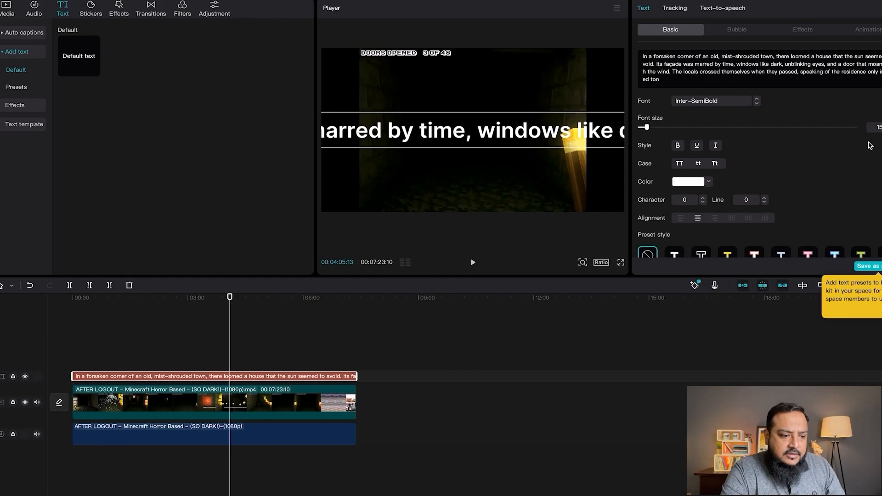
{"action": "key", "text": "Return"}
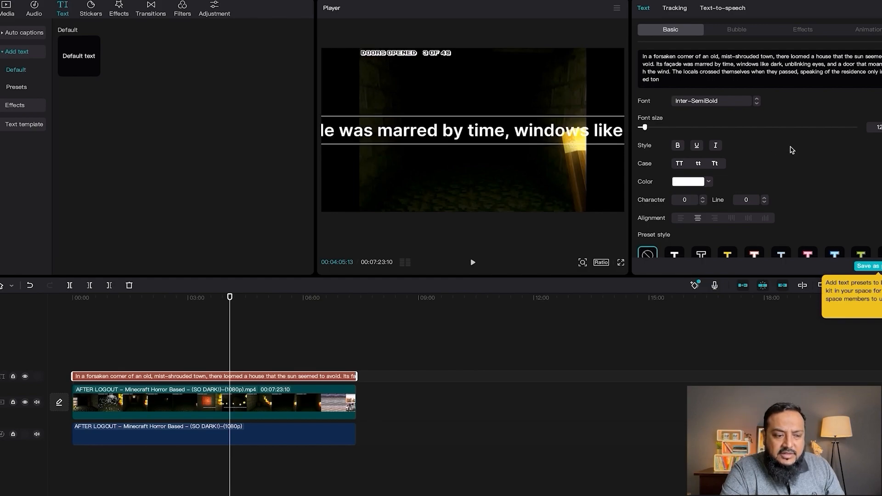
Apply the black preset style with a white outline to the story text
{"action": "left_click", "coordinate": [678, 147]}
{"action": "left_click", "coordinate": [678, 147]}
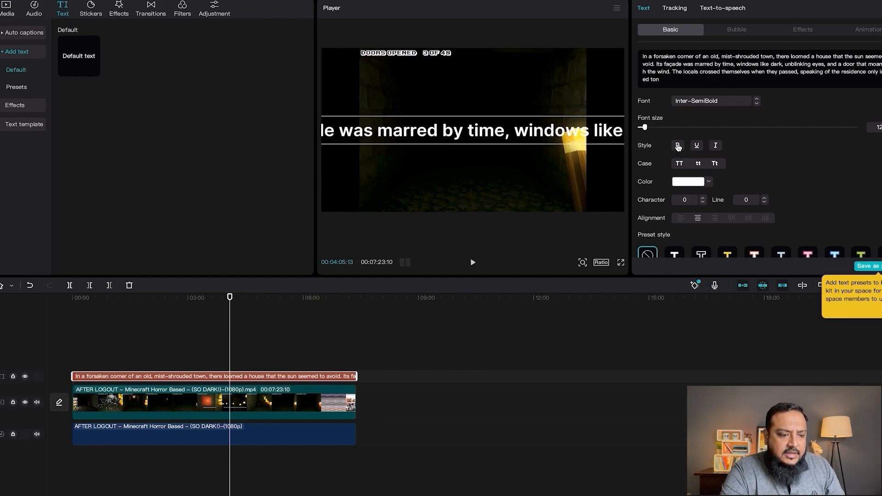
{"action": "scroll", "coordinate": [711, 185], "scroll_direction": "down", "scroll_amount": 1}
{"action": "scroll", "coordinate": [710, 187], "scroll_direction": "down", "scroll_amount": 2}
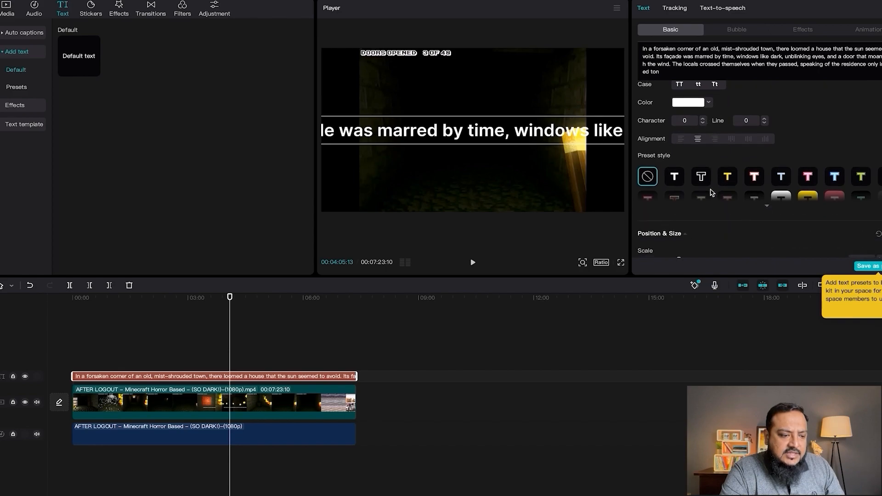
{"action": "left_click", "coordinate": [675, 178]}
{"action": "left_click", "coordinate": [702, 178]}
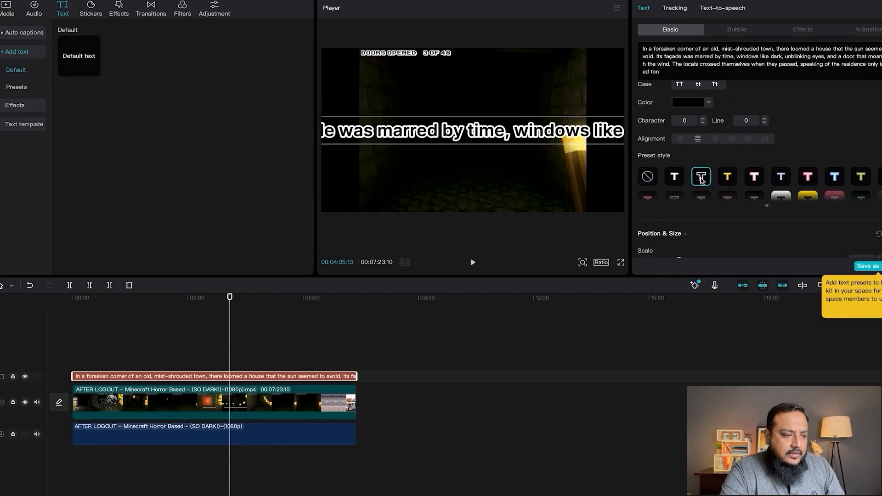
Cut the text down to "In a forsaken corner of an old, mist-shrouded town," and move it to the lower part of the frame
{"action": "left_click_drag", "start_coordinate": [461, 128], "coordinate": [597, 125]}
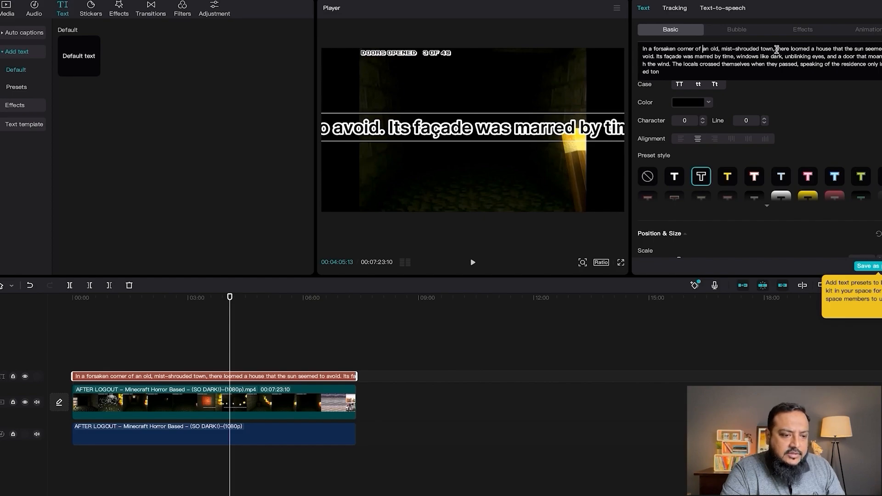
{"action": "left_click_drag", "start_coordinate": [777, 50], "coordinate": [795, 79]}
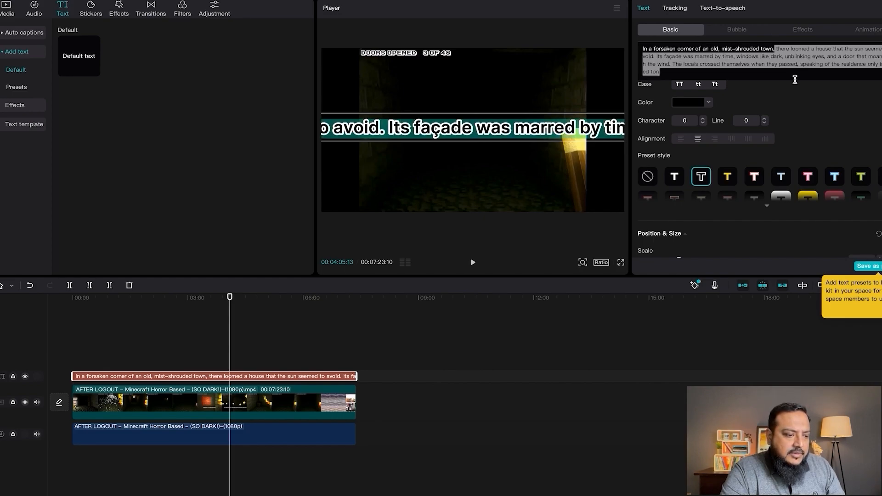
{"action": "key", "text": "BackSpace"}
{"action": "left_click_drag", "start_coordinate": [602, 130], "coordinate": [452, 181]}
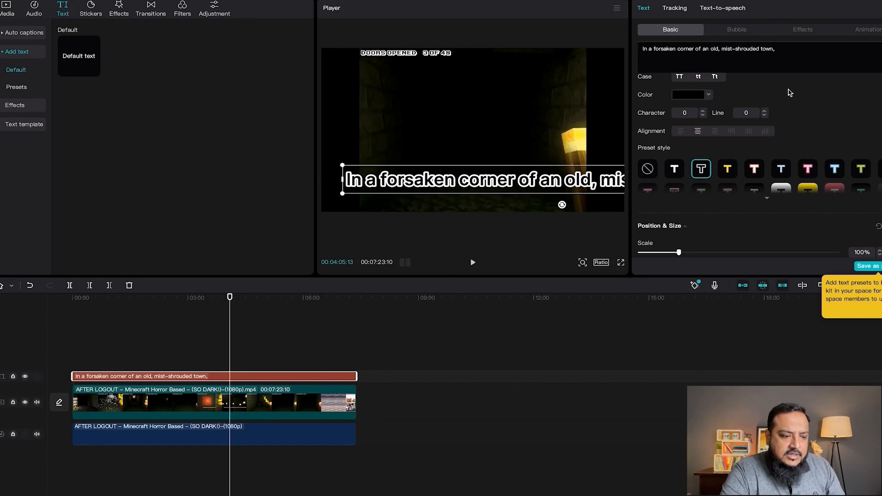
Reduce the caption's font size to 9, break it before "mist-shrouded town," and place it at the bottom centre of the frame
{"action": "scroll", "coordinate": [706, 99], "scroll_direction": "up", "scroll_amount": 3}
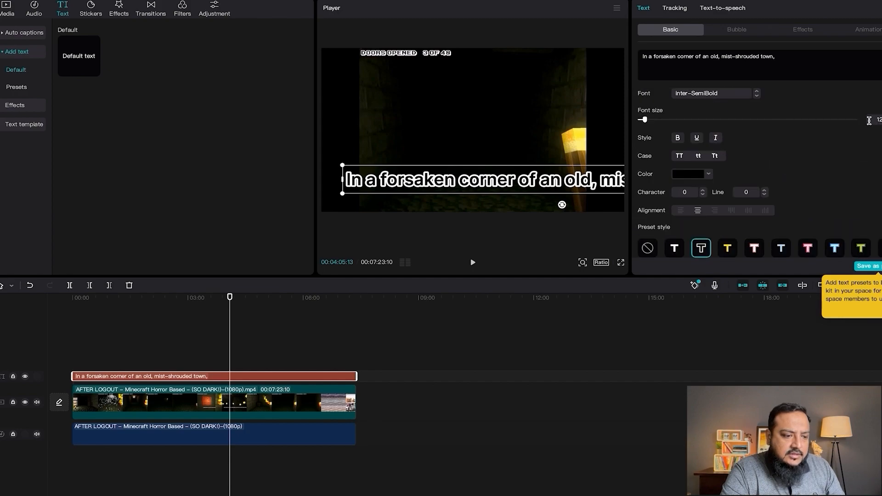
{"action": "left_click_drag", "start_coordinate": [645, 121], "coordinate": [642, 121]}
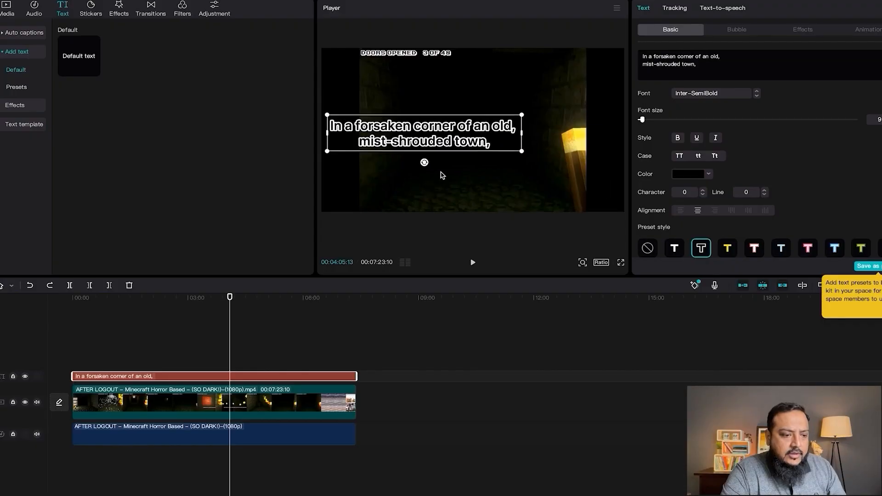
{"action": "left_click_drag", "start_coordinate": [449, 136], "coordinate": [468, 185]}
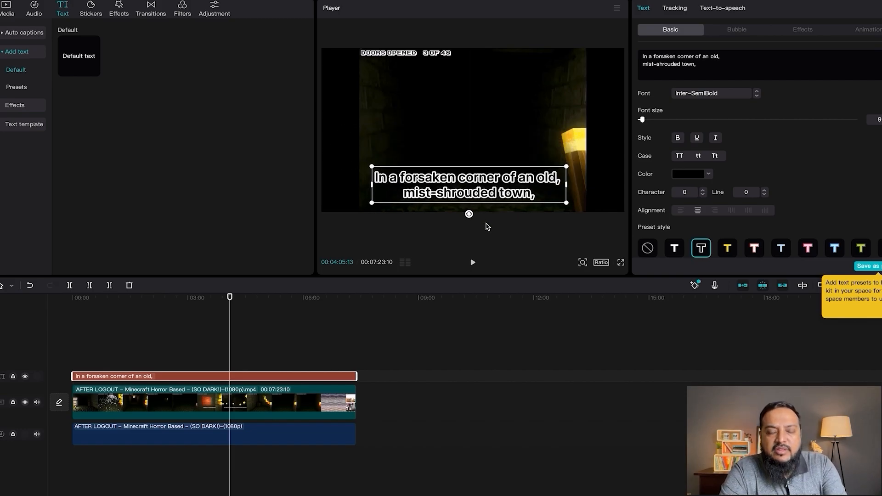
Choose the Serious Male text-to-speech voice for the shortened caption and lower the system volume
{"action": "left_click", "coordinate": [723, 9]}
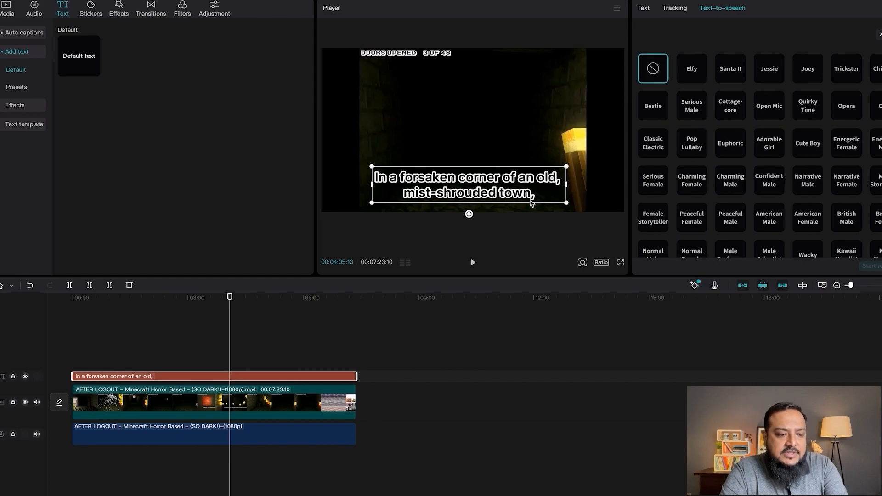
{"action": "left_click", "coordinate": [692, 107]}
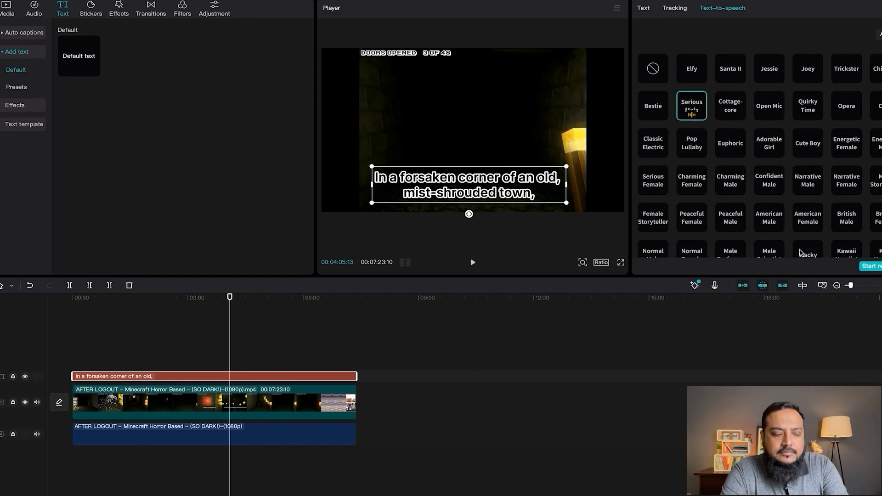
{"action": "key", "text": "XF86AudioLowerVolume"}
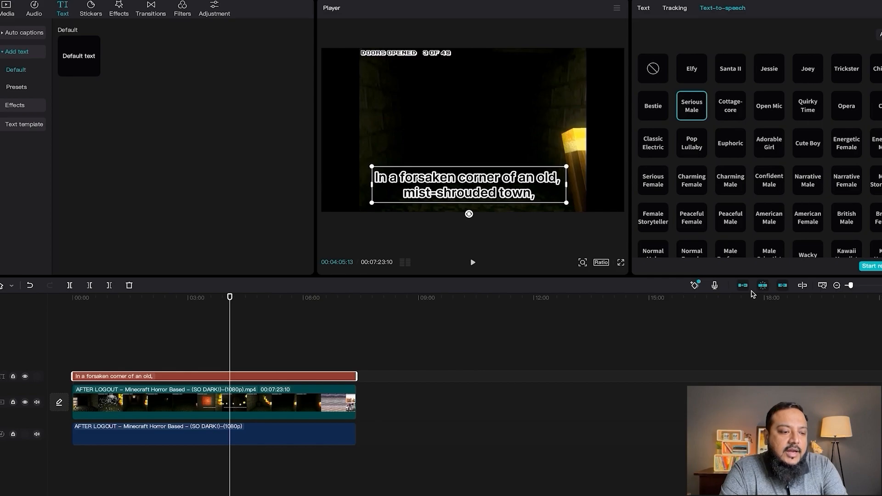
Shorten the caption clip to a brief stretch at the start of the timeline and generate its text-to-speech audio
{"action": "left_click", "coordinate": [644, 10]}
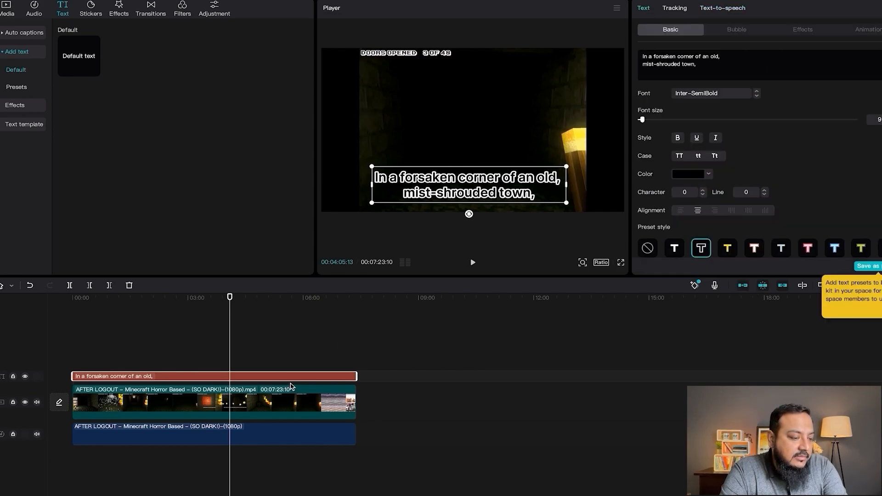
{"action": "left_click_drag", "start_coordinate": [226, 299], "coordinate": [72, 300]}
{"action": "left_click_drag", "start_coordinate": [357, 378], "coordinate": [83, 385]}
{"action": "left_click", "coordinate": [722, 8]}
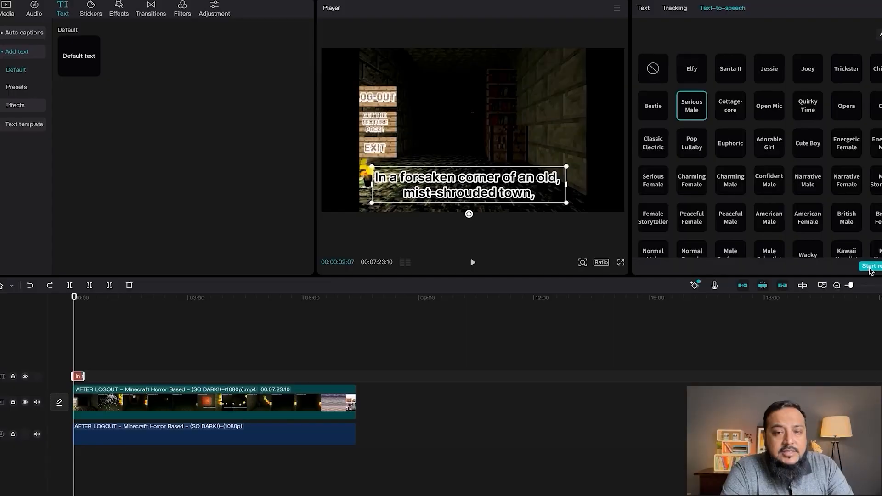
{"action": "left_click", "coordinate": [871, 266]}
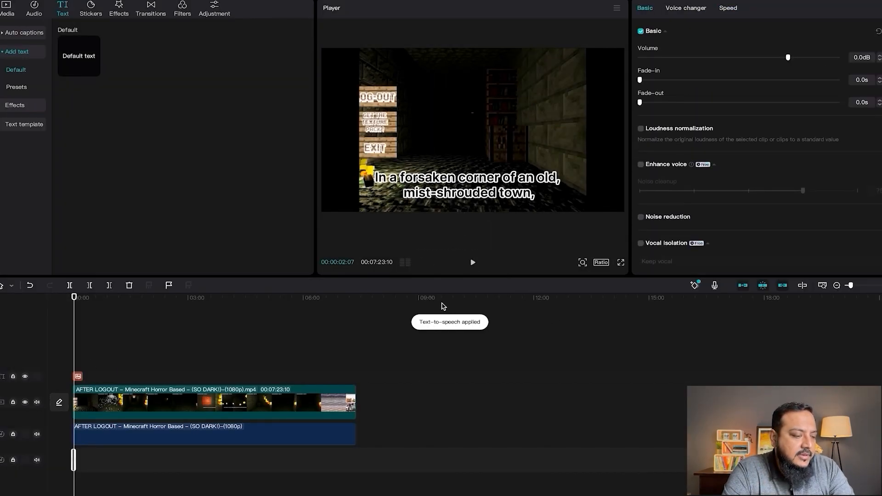
Play the video from the start to check the caption and generated narration, and stop playback
{"action": "left_click", "coordinate": [473, 263]}
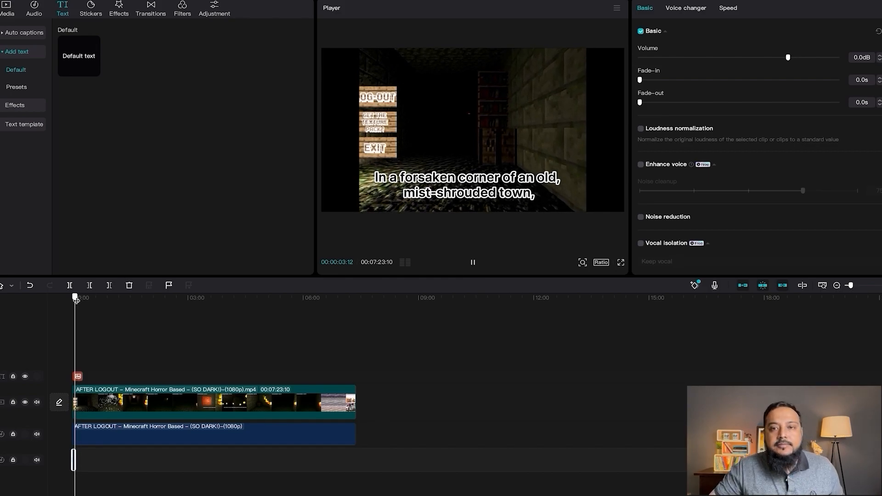
{"action": "left_click_drag", "start_coordinate": [79, 298], "coordinate": [73, 298]}
{"action": "left_click", "coordinate": [469, 259]}
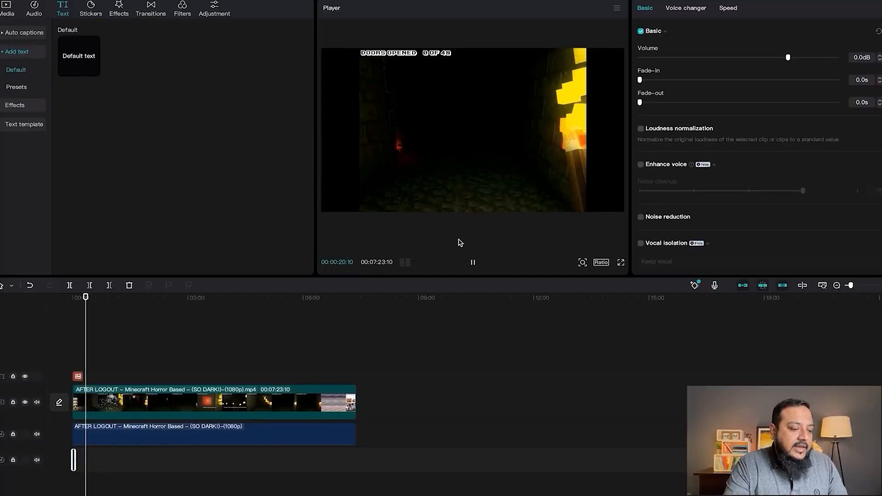
{"action": "left_click", "coordinate": [473, 263]}
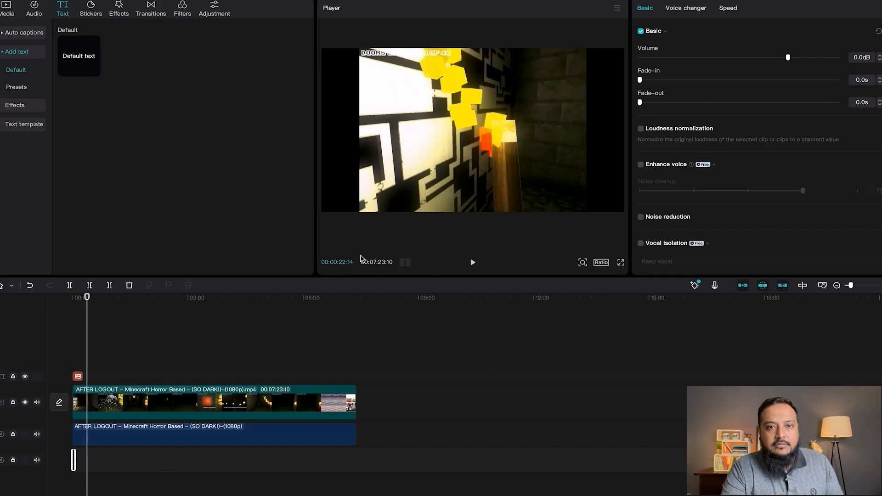
Switch to the Chrome browser and open Revoicer's voice generation page
{"action": "left_click", "coordinate": [174, 495]}
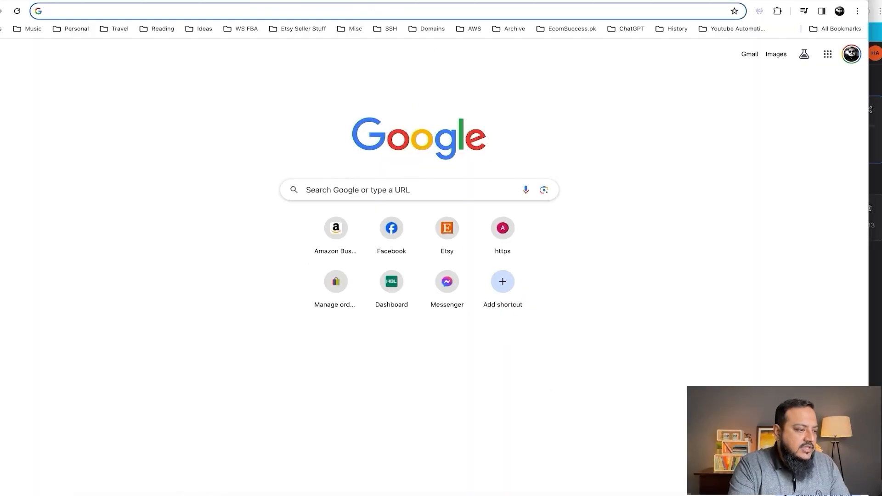
{"action": "type", "text": "rec"}
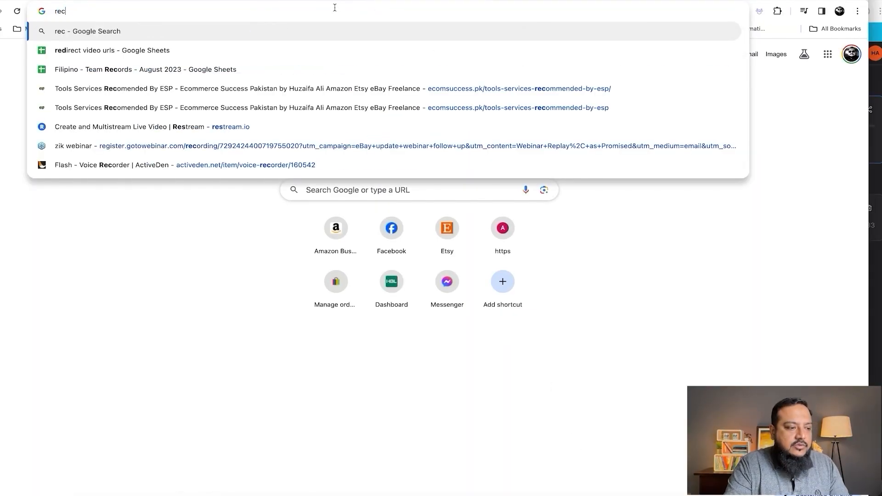
{"action": "type", "text": "oicer.com"}
{"action": "key", "text": "Return"}
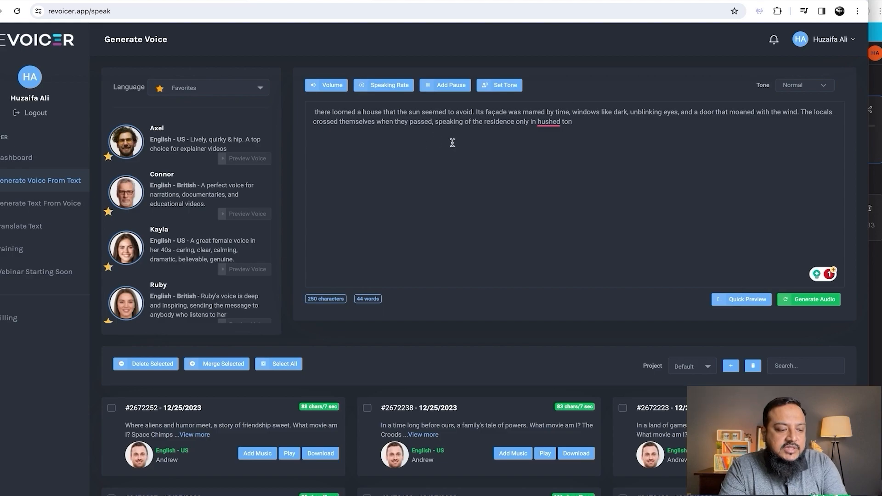
Replace the text in the Revoicer script editor with the full copied horror story
{"action": "key", "text": "ctrl+a"}
{"action": "key", "text": "ctrl+v"}
{"action": "scroll", "coordinate": [533, 142], "scroll_direction": "up", "scroll_amount": 2}
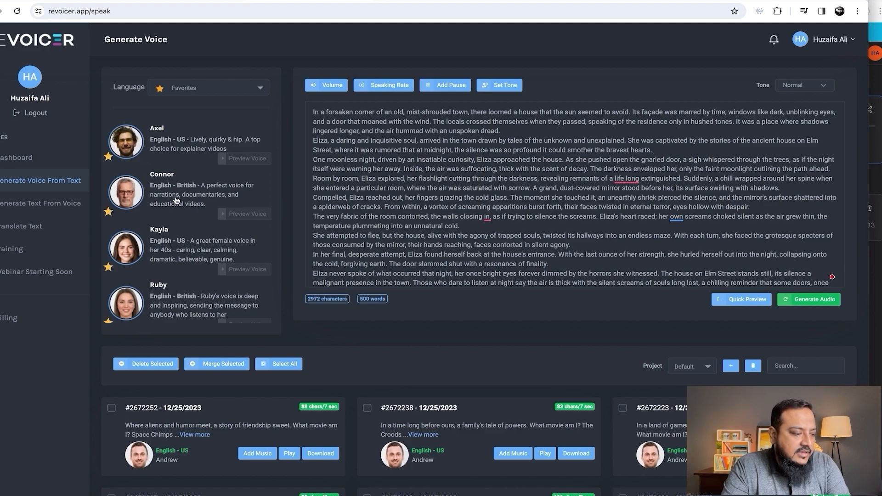
Generate the story's voice-over with the English - British voice Connor and play a quick preview of it
{"action": "left_click", "coordinate": [192, 199]}
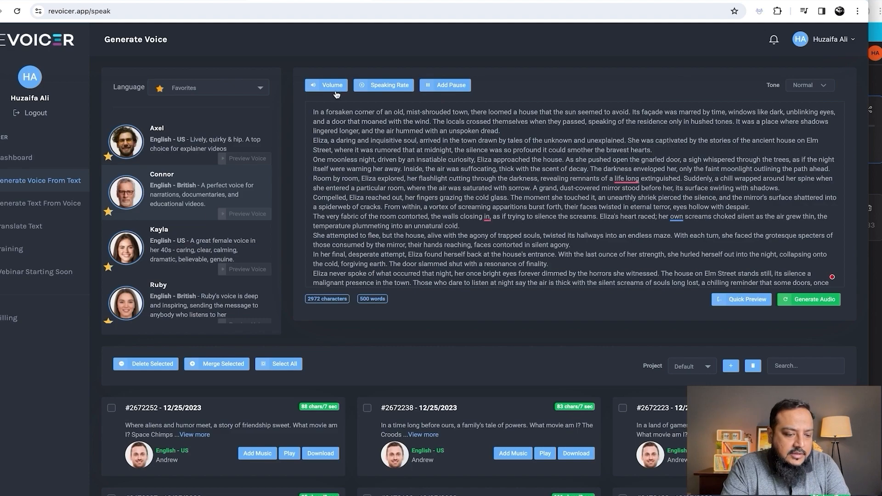
{"action": "left_click", "coordinate": [807, 303]}
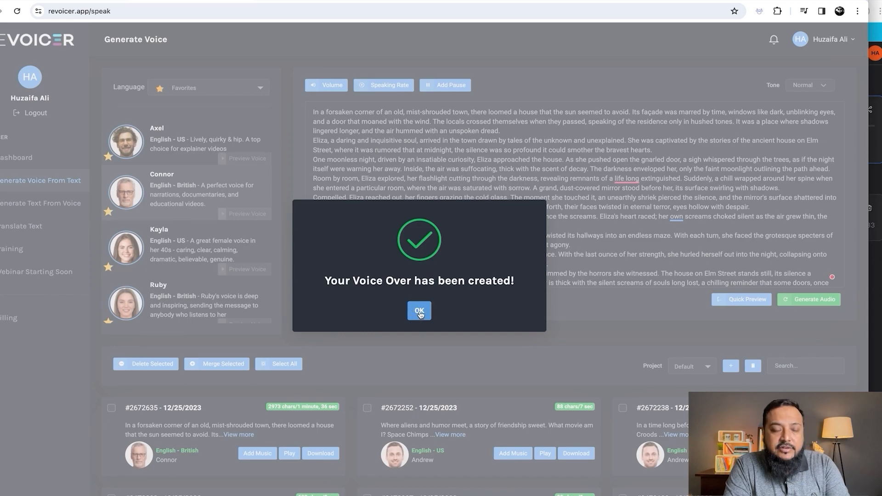
{"action": "left_click", "coordinate": [420, 311]}
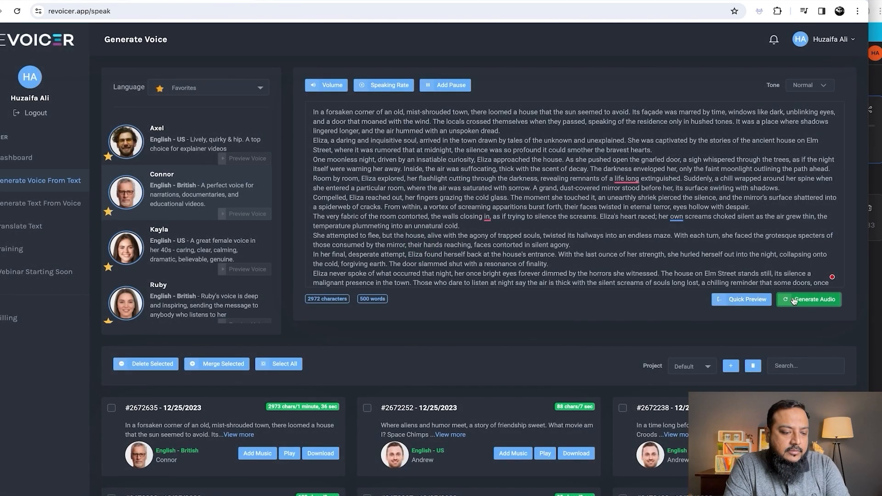
{"action": "left_click", "coordinate": [743, 303]}
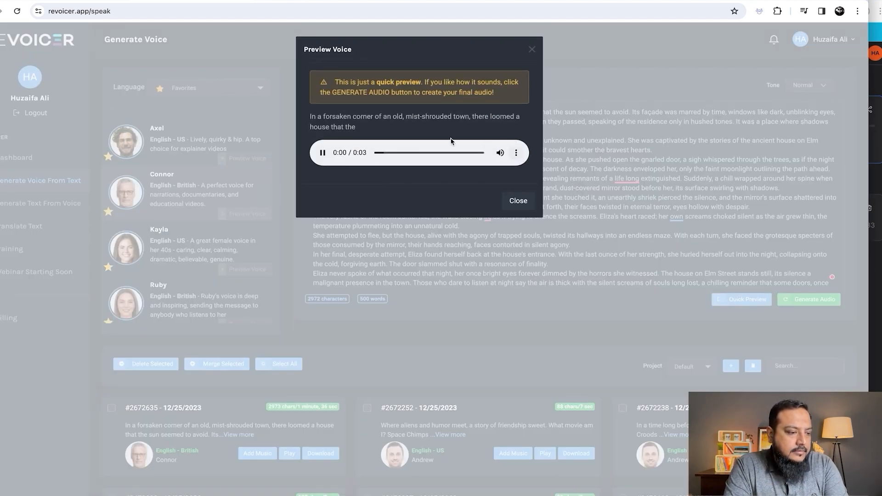
Close the voice preview and download the newly generated Connor voice-over of the horror story
{"action": "left_click", "coordinate": [512, 202]}
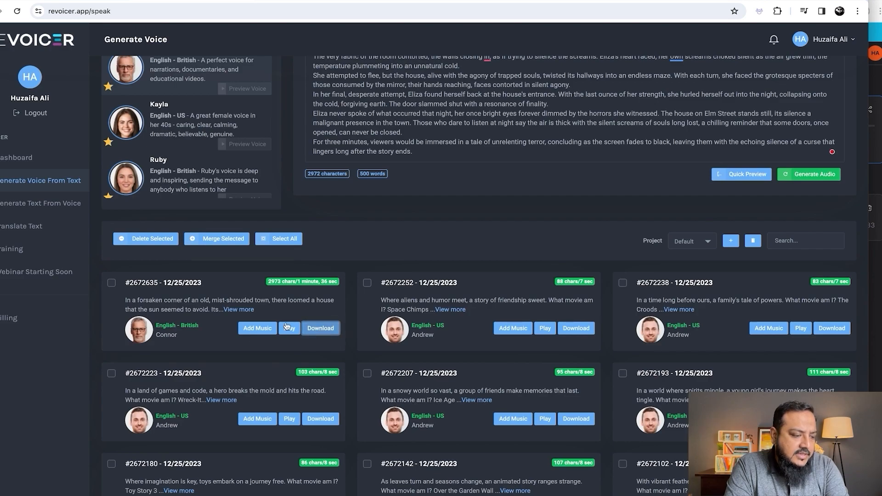
{"action": "left_click", "coordinate": [326, 327]}
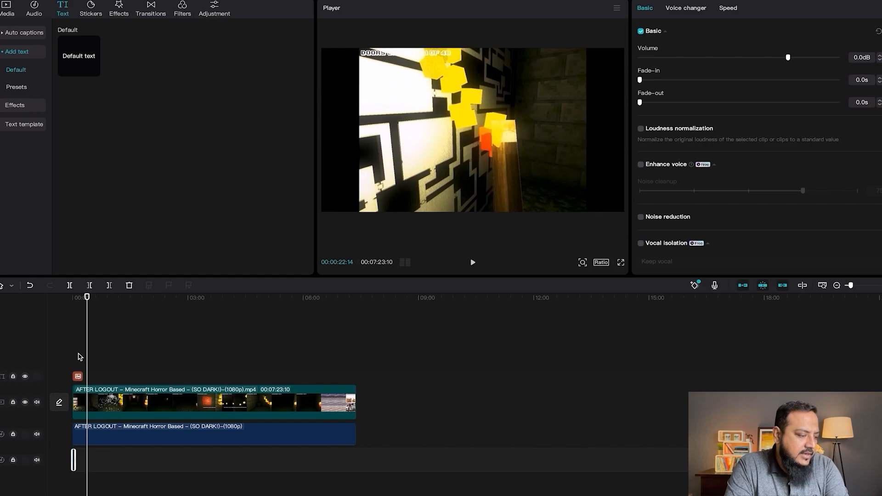
Switch to CapCut, undo the text-to-speech narration, and import the downloaded Connor MP3 into the project media
{"action": "key", "text": "ctrl+z"}
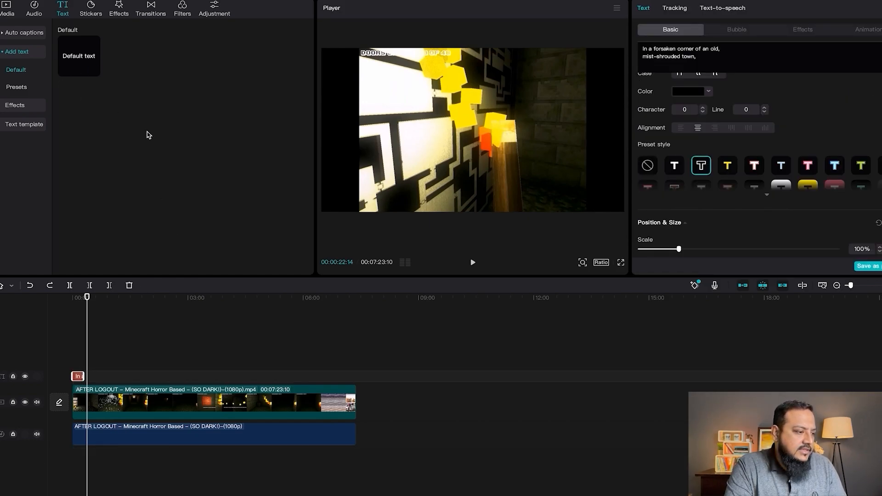
{"action": "left_click", "coordinate": [34, 14]}
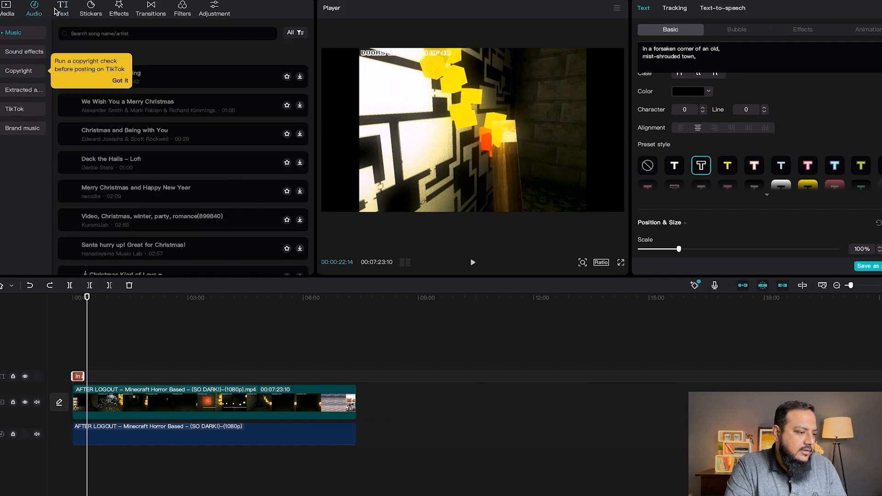
{"action": "left_click", "coordinate": [7, 9]}
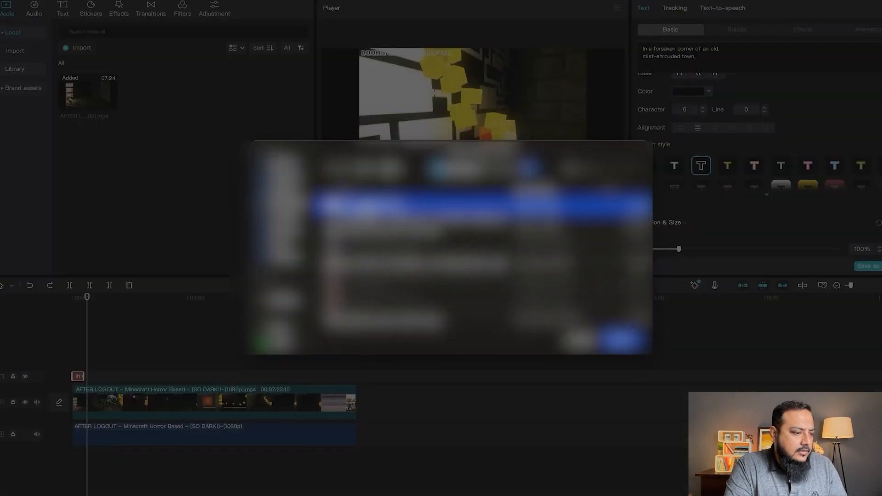
{"action": "left_click", "coordinate": [621, 340]}
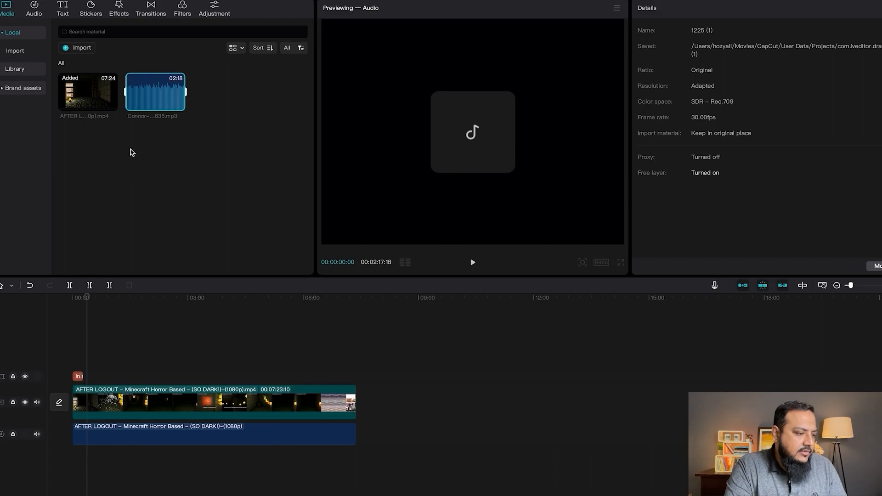
Place the Connor MP3 on an audio track starting at 00:00 and play it with the footage
{"action": "right_click", "coordinate": [141, 105]}
{"action": "left_click", "coordinate": [92, 294]}
{"action": "left_click", "coordinate": [72, 297]}
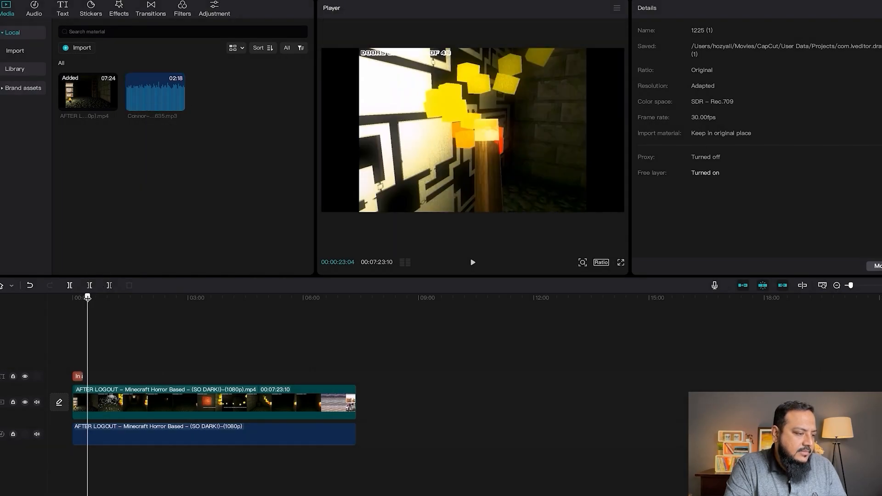
{"action": "right_click", "coordinate": [152, 101]}
{"action": "left_click", "coordinate": [177, 103]}
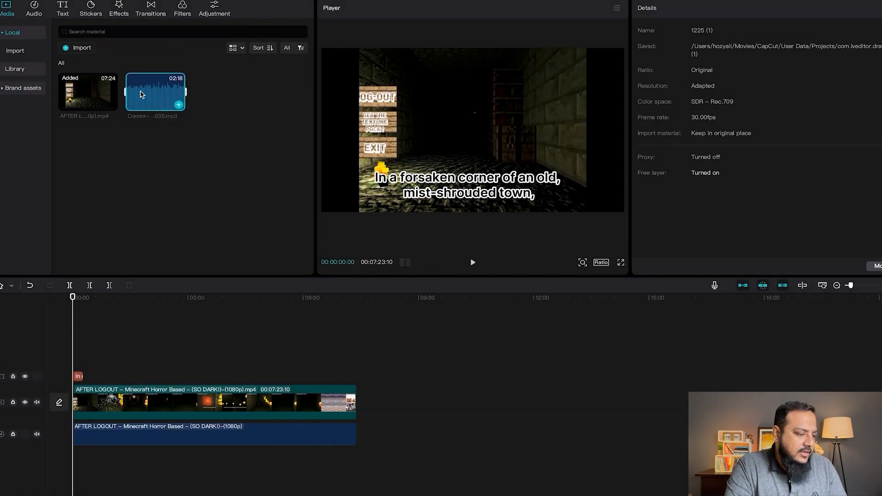
{"action": "left_click_drag", "start_coordinate": [148, 95], "coordinate": [129, 354]}
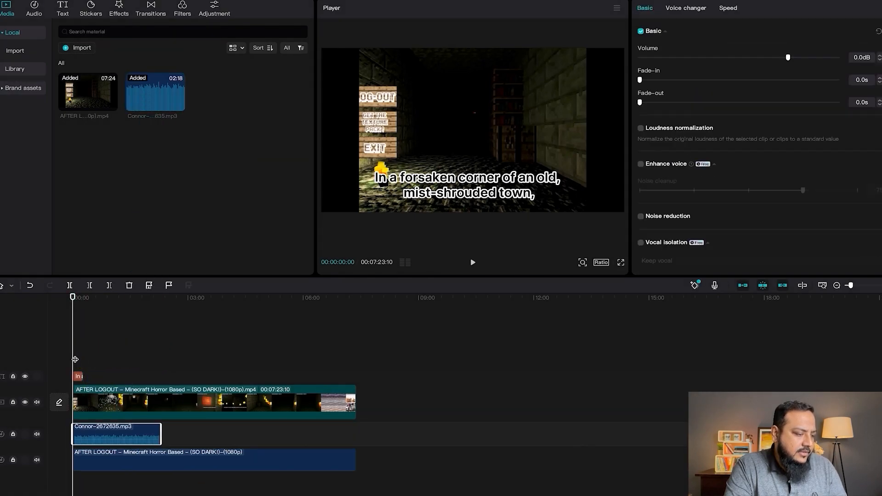
{"action": "key", "text": "space"}
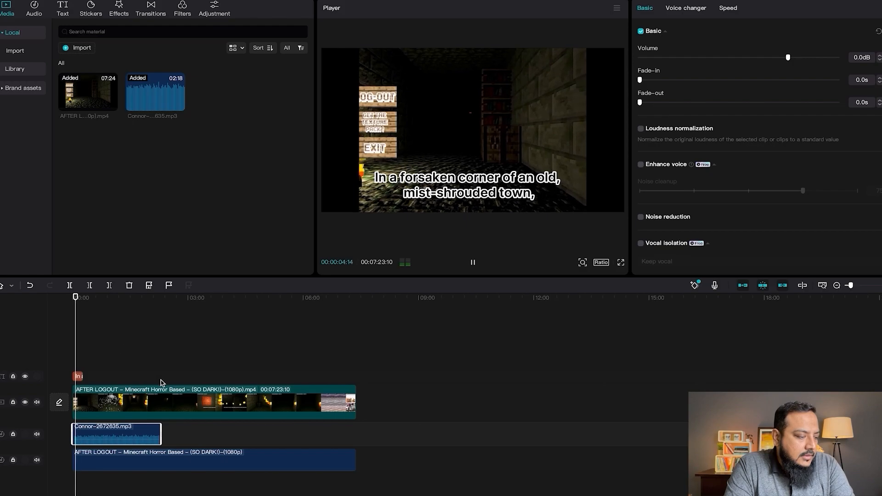
Delete the caption clip at the start of the timeline and return the playhead to 00:00
{"action": "left_click", "coordinate": [79, 377]}
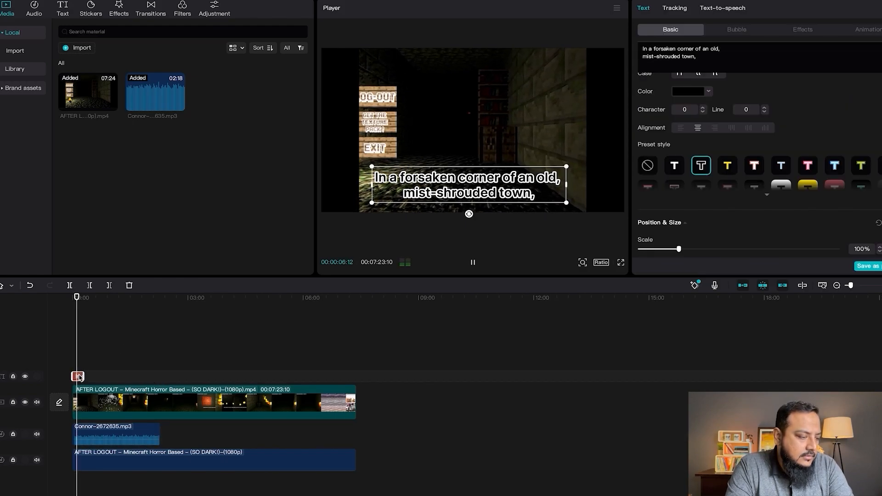
{"action": "key", "text": "Delete"}
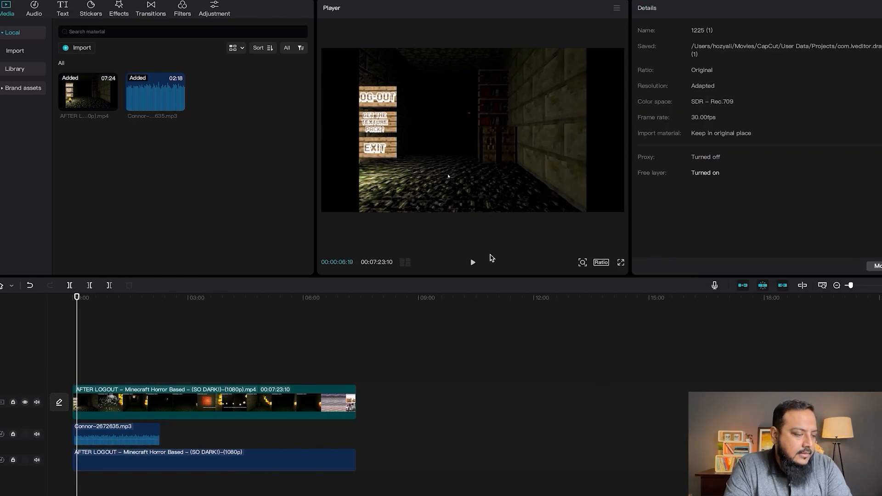
{"action": "left_click", "coordinate": [473, 262]}
{"action": "left_click", "coordinate": [473, 263]}
{"action": "left_click", "coordinate": [146, 437]}
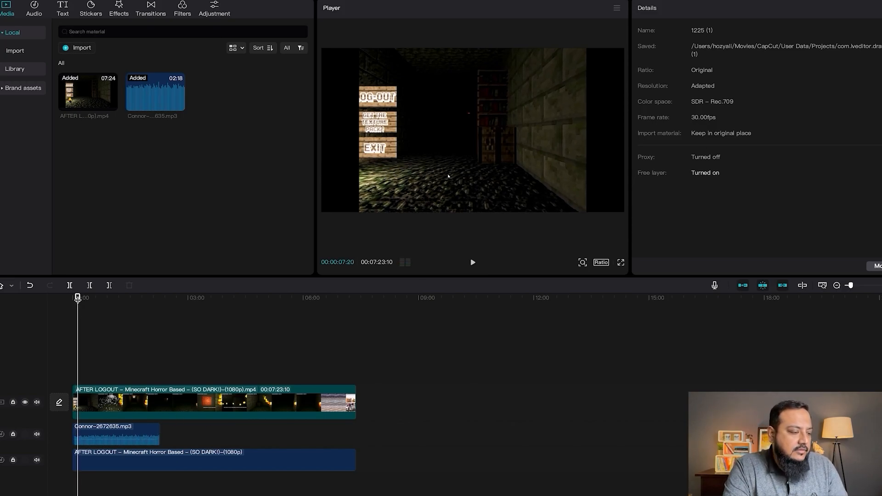
{"action": "left_click_drag", "start_coordinate": [78, 298], "coordinate": [72, 297]}
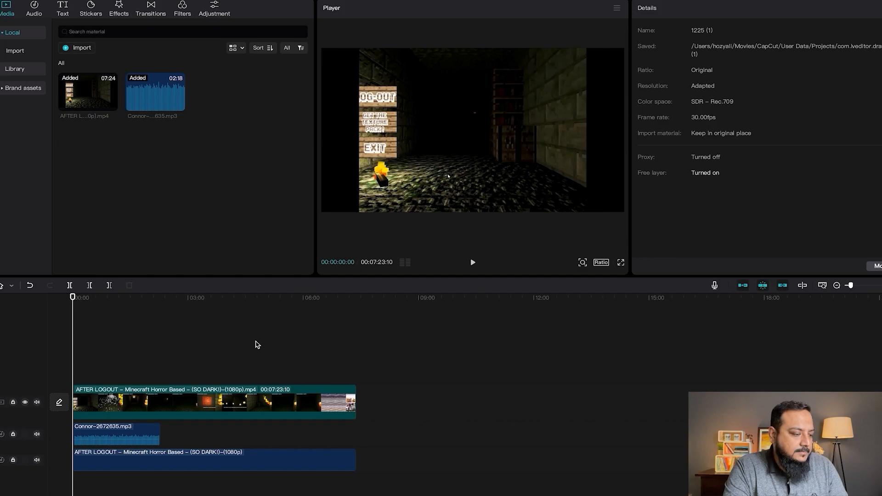
Create English auto captions from the timeline's speech and play the opening seconds to check them
{"action": "left_click", "coordinate": [108, 432]}
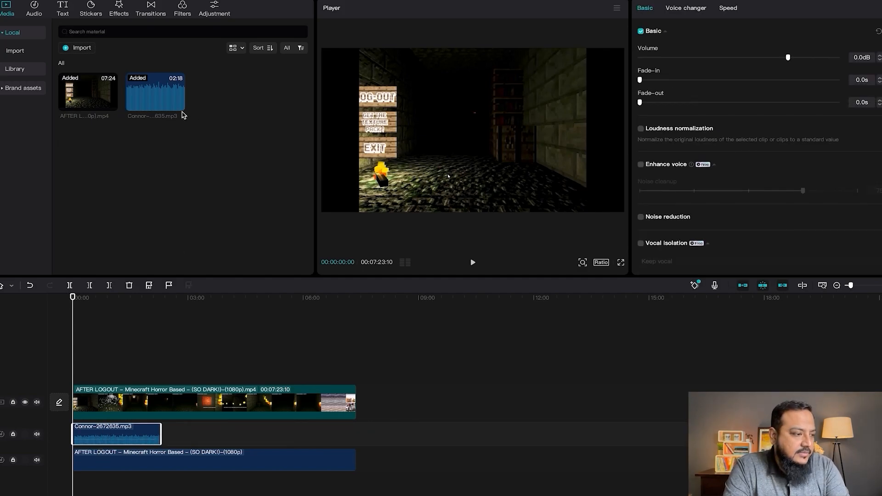
{"action": "left_click", "coordinate": [62, 6]}
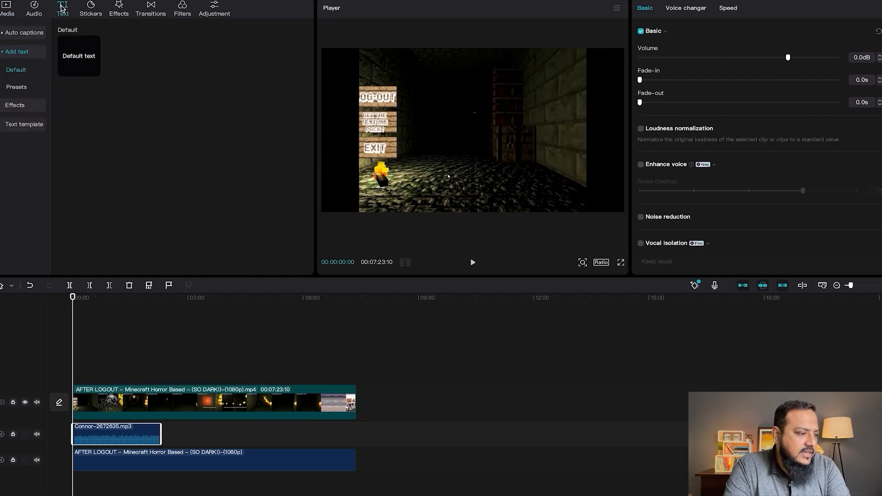
{"action": "left_click", "coordinate": [31, 32]}
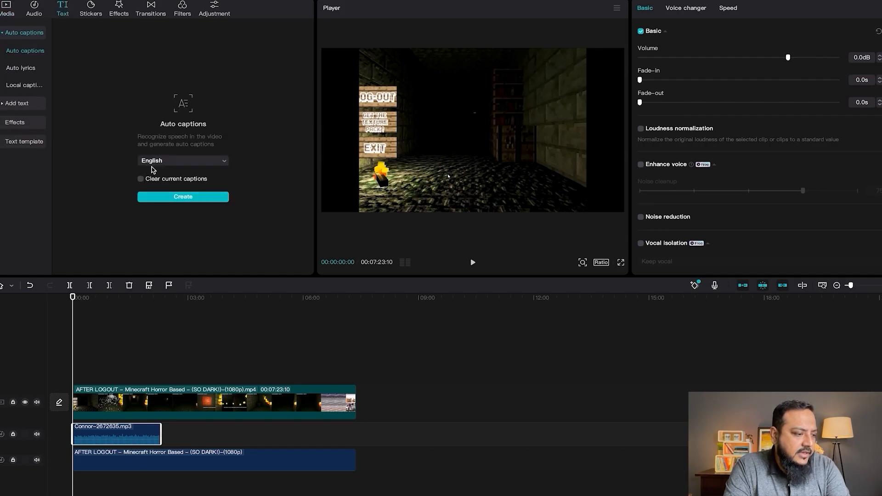
{"action": "left_click", "coordinate": [157, 163]}
{"action": "scroll", "coordinate": [186, 202], "scroll_direction": "up", "scroll_amount": 1}
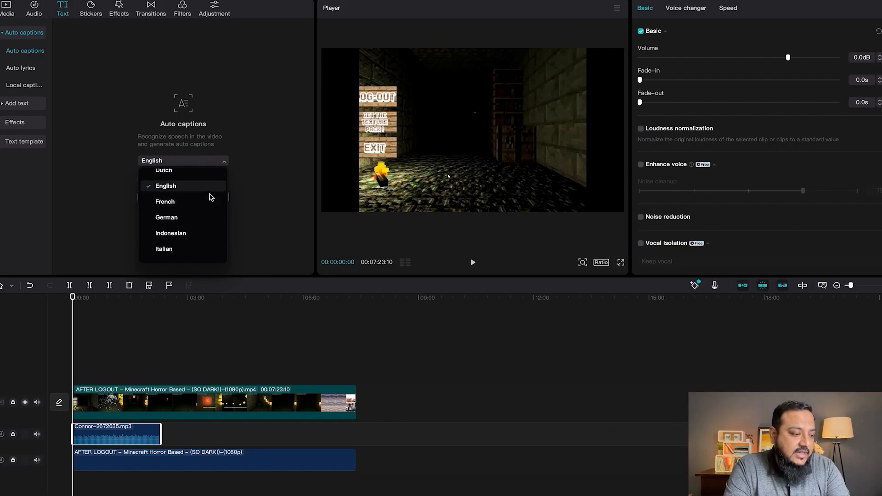
{"action": "scroll", "coordinate": [214, 198], "scroll_direction": "down", "scroll_amount": 5}
{"action": "left_click", "coordinate": [260, 198]}
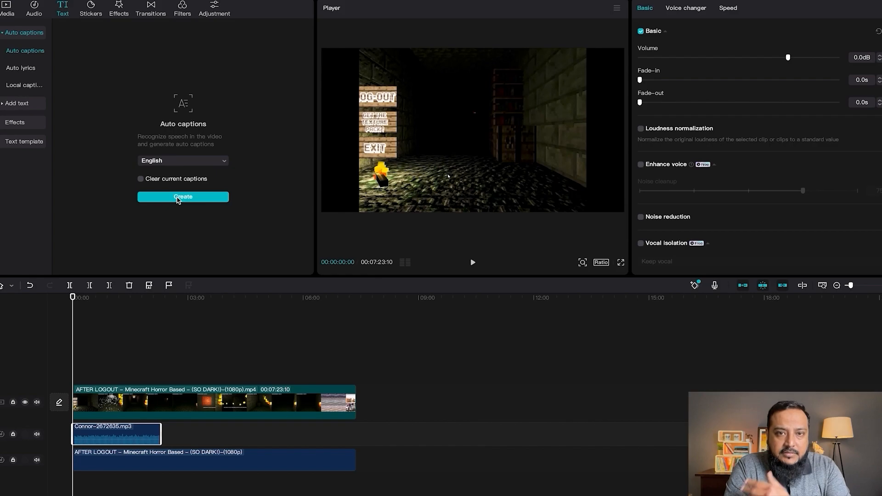
{"action": "left_click", "coordinate": [177, 198]}
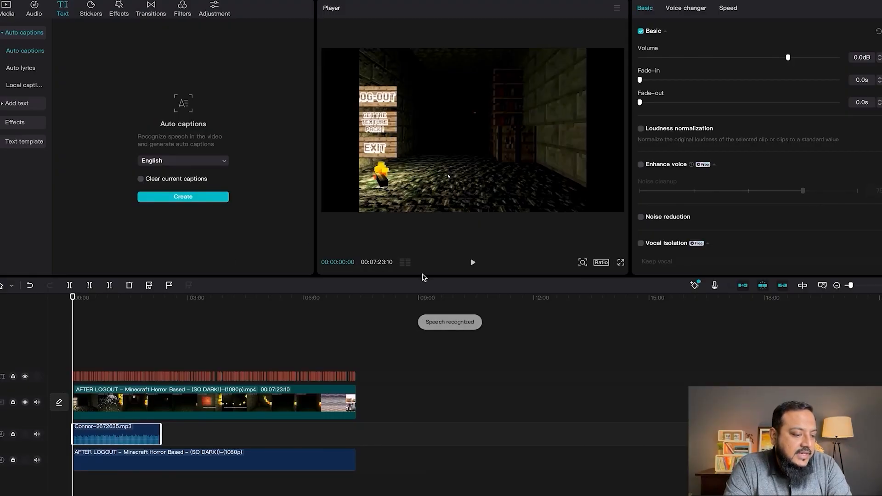
{"action": "left_click", "coordinate": [474, 262]}
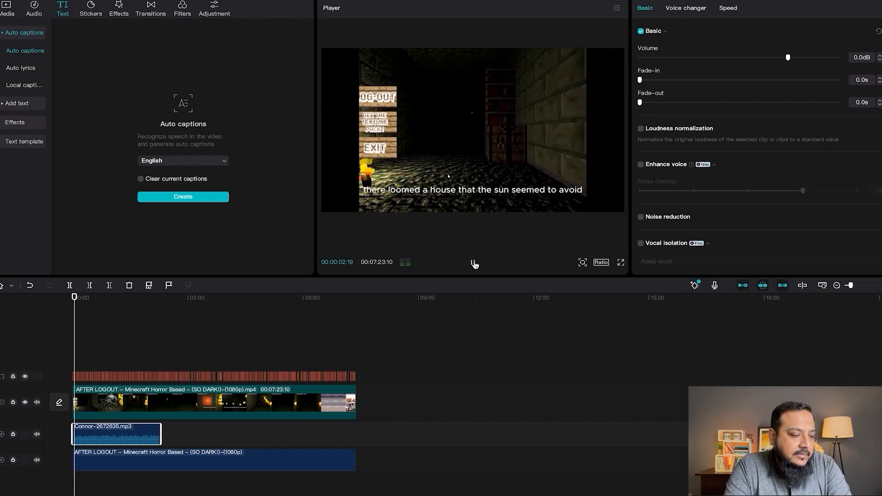
{"action": "left_click", "coordinate": [473, 262]}
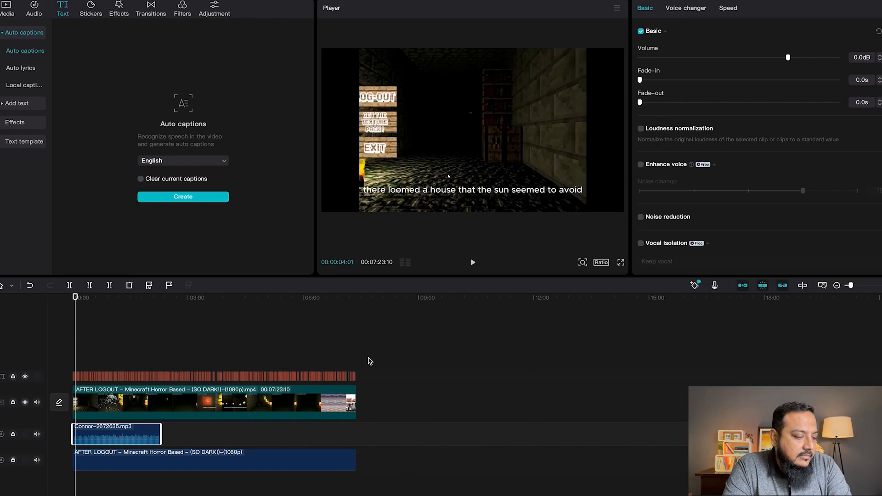
Select the caption clips and apply the black text with white outline preset style to them
{"action": "left_click", "coordinate": [366, 357]}
{"action": "left_click_drag", "start_coordinate": [123, 376], "coordinate": [78, 376]}
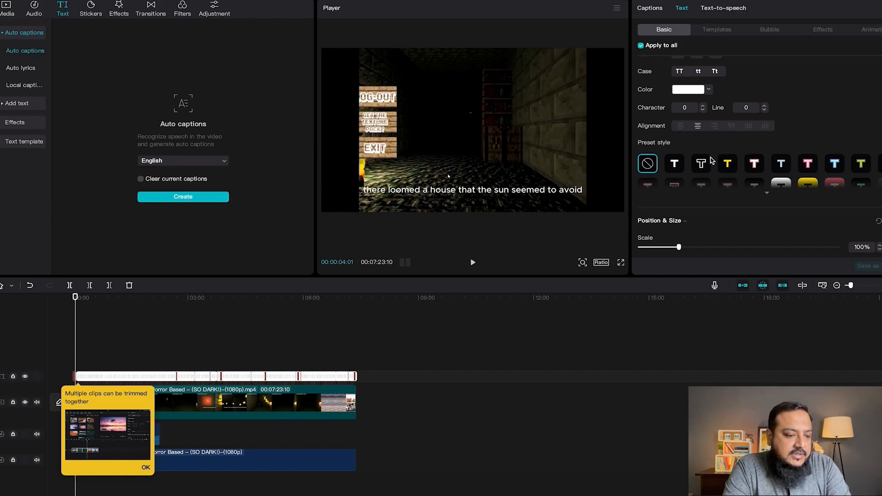
{"action": "left_click", "coordinate": [699, 165]}
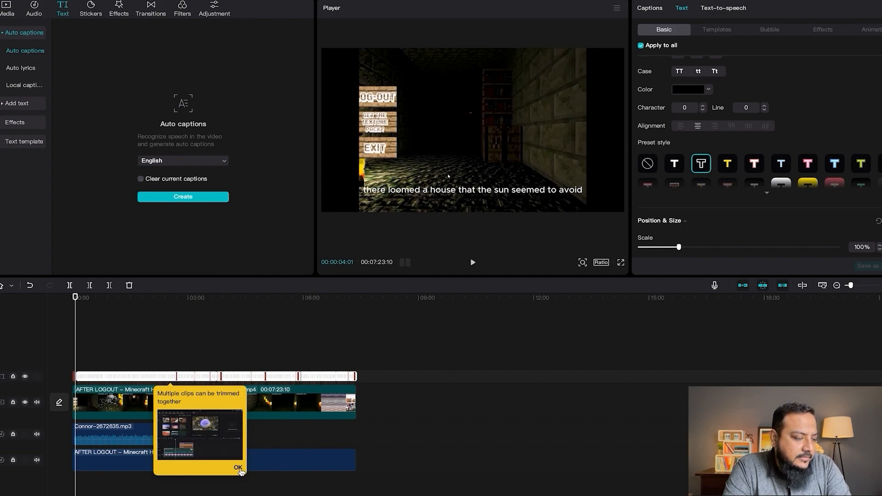
{"action": "left_click", "coordinate": [239, 468]}
Play the video to check the styled captions and look over the caption font settings
{"action": "left_click", "coordinate": [472, 263]}
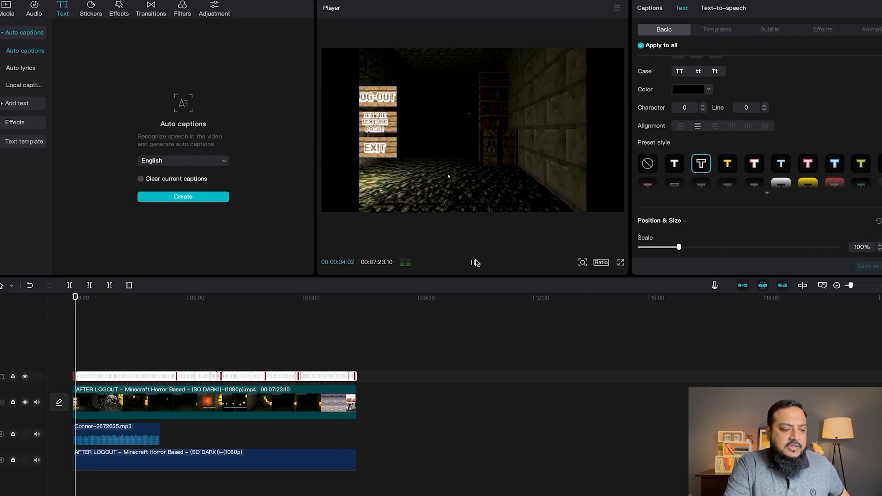
{"action": "left_click", "coordinate": [471, 265]}
{"action": "scroll", "coordinate": [774, 131], "scroll_direction": "up", "scroll_amount": 2}
{"action": "scroll", "coordinate": [776, 133], "scroll_direction": "up", "scroll_amount": 1}
{"action": "scroll", "coordinate": [776, 133], "scroll_direction": "down", "scroll_amount": 1}
{"action": "scroll", "coordinate": [775, 133], "scroll_direction": "up", "scroll_amount": 1}
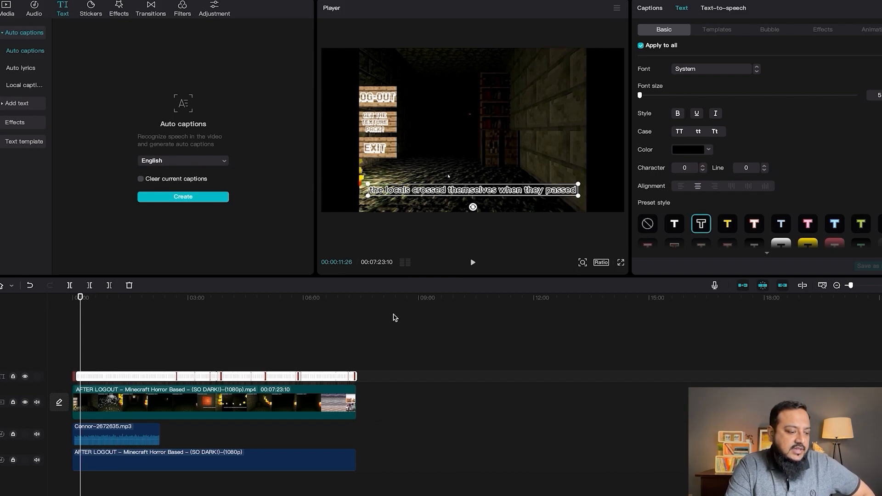
Select all the caption clips and change their font to Inter-SemiBold
{"action": "left_click", "coordinate": [362, 355]}
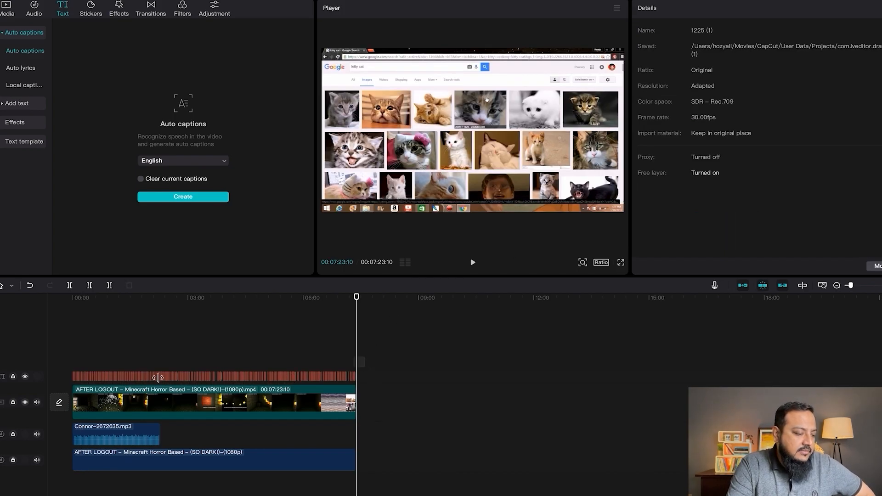
{"action": "left_click", "coordinate": [69, 375]}
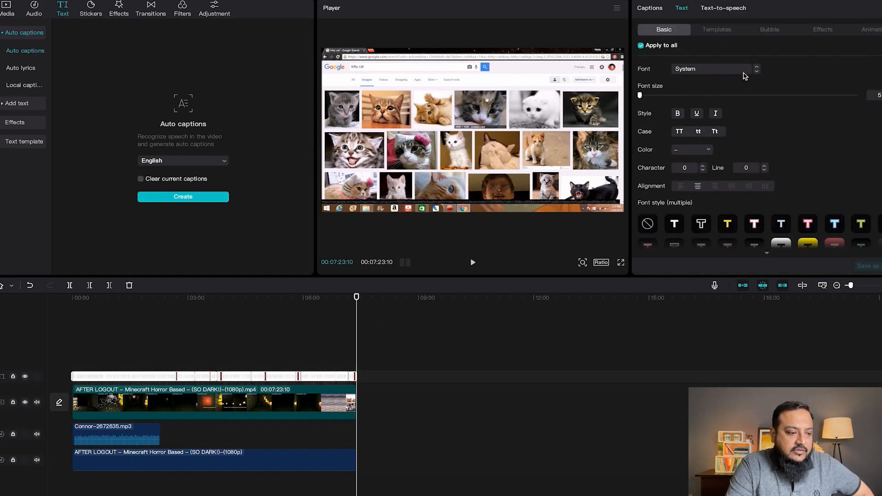
{"action": "left_click", "coordinate": [744, 73]}
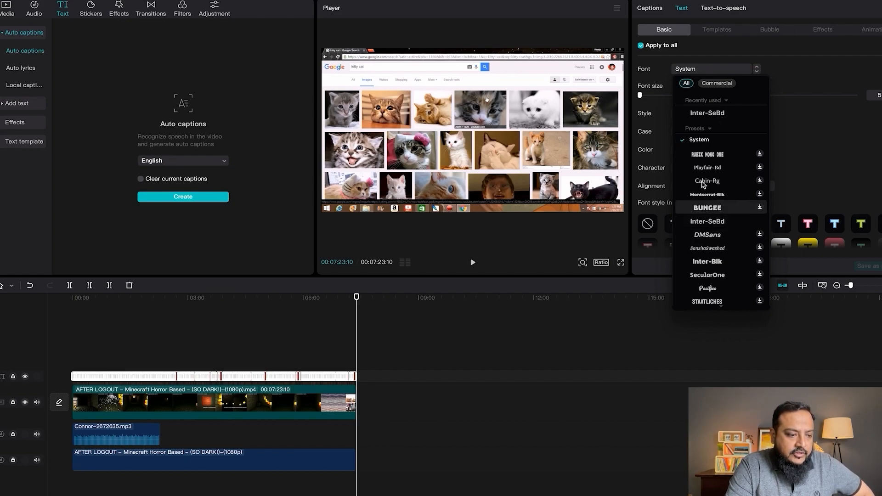
{"action": "left_click", "coordinate": [703, 183]}
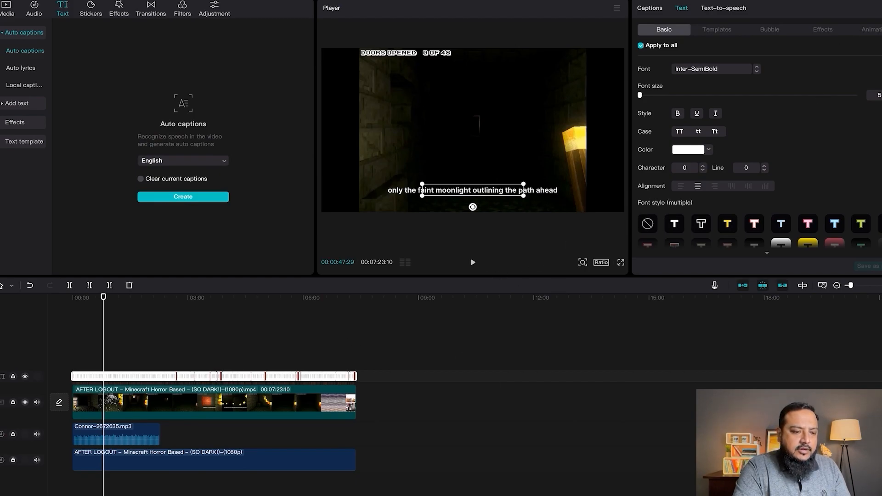
Open the export settings for the finished video and change its title to "scary video 1"
{"action": "left_click_drag", "start_coordinate": [881, 4], "coordinate": [880, 4]}
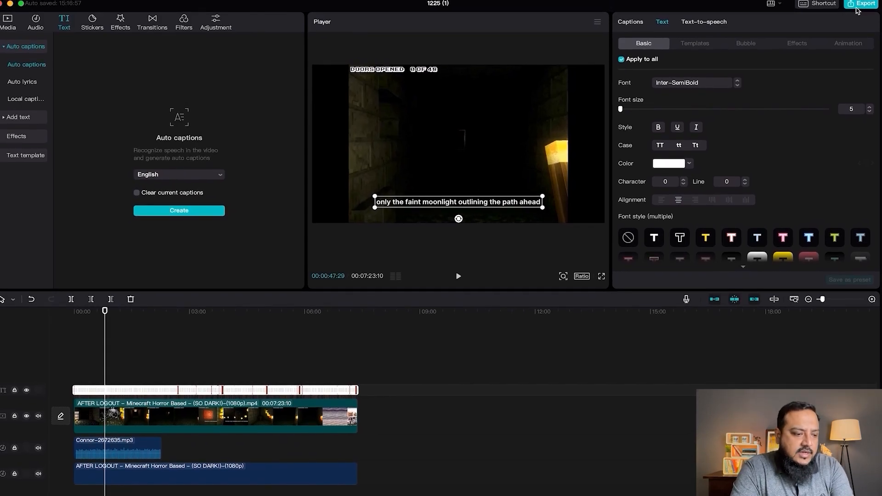
{"action": "left_click", "coordinate": [858, 5]}
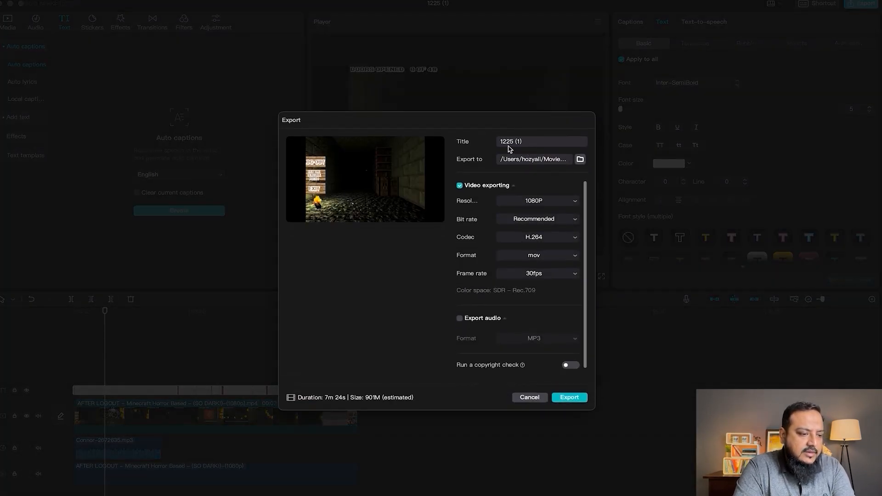
{"action": "left_click", "coordinate": [527, 141]}
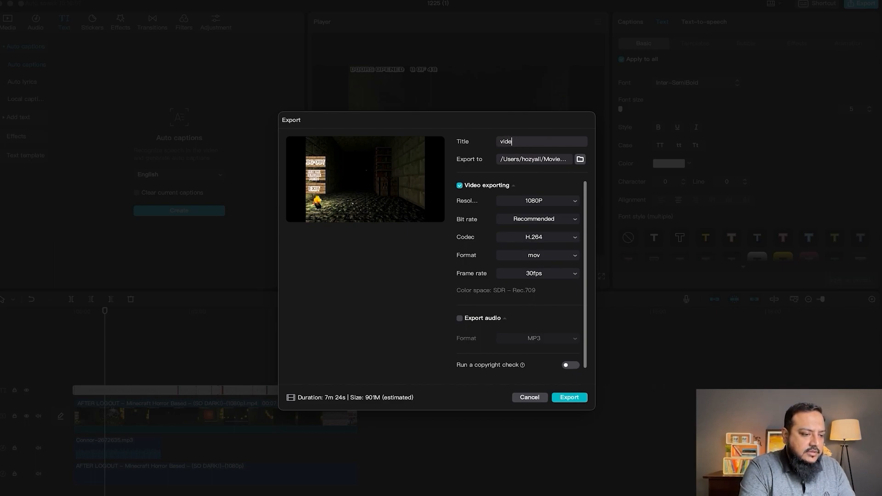
{"action": "key", "text": "BackSpace"}
{"action": "key", "text": "BackSpace"}
{"action": "key", "text": "BackSpace"}
{"action": "key", "text": "BackSpace"}
{"action": "key", "text": "BackSpace"}
{"action": "key", "text": "BackSpace"}
{"action": "type", "text": "scary video 1"}
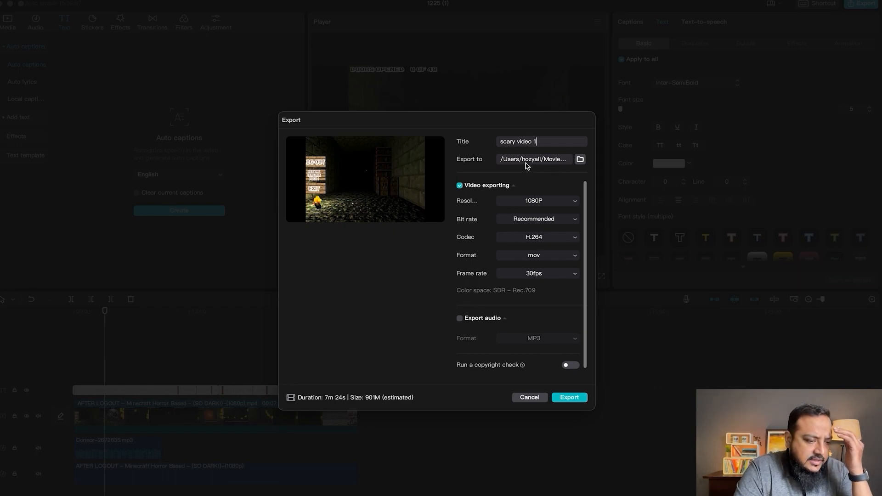
Set the export location to the Desktop and review the resolution options, keeping 1080P
{"action": "left_click", "coordinate": [580, 160]}
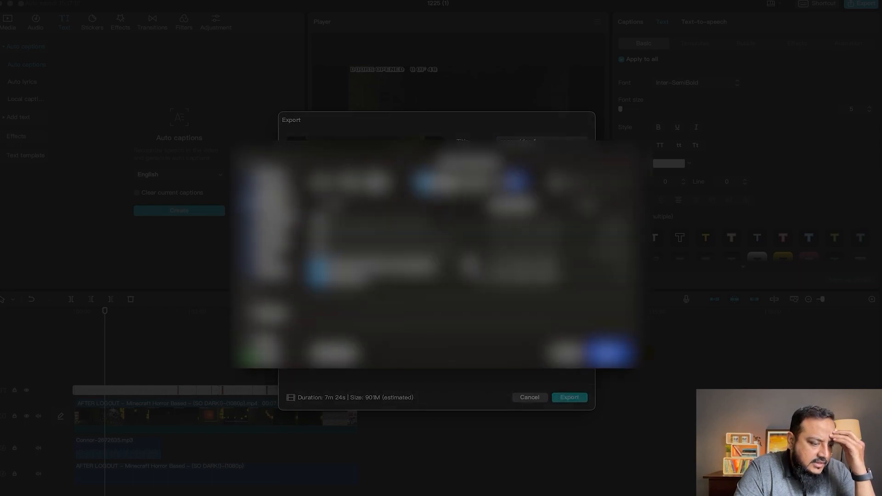
{"action": "left_click", "coordinate": [609, 352]}
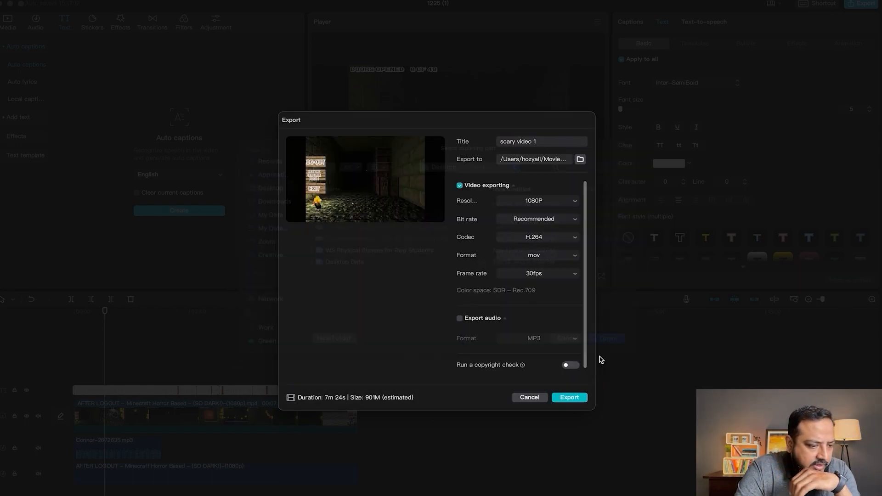
{"action": "left_click", "coordinate": [542, 202]}
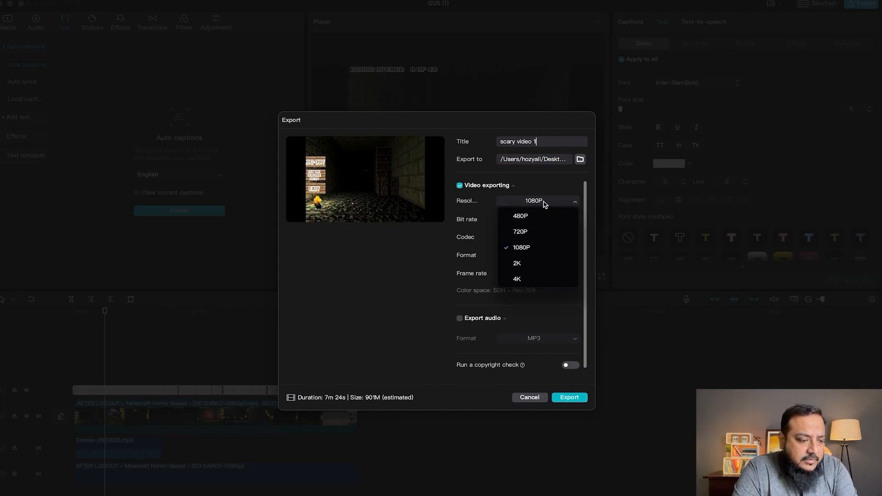
{"action": "left_click", "coordinate": [544, 203]}
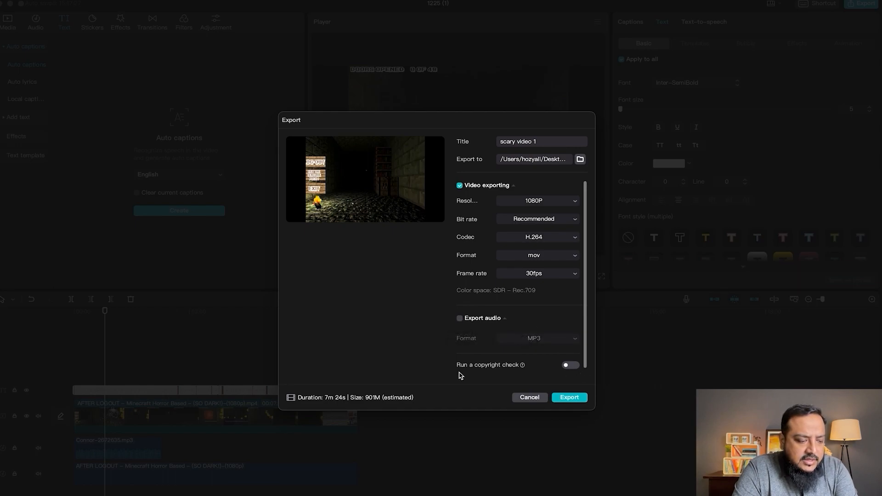
Try the copyright check, switch it off again and export the video as a 1080P, 30fps H.264 mov
{"action": "left_click", "coordinate": [571, 366]}
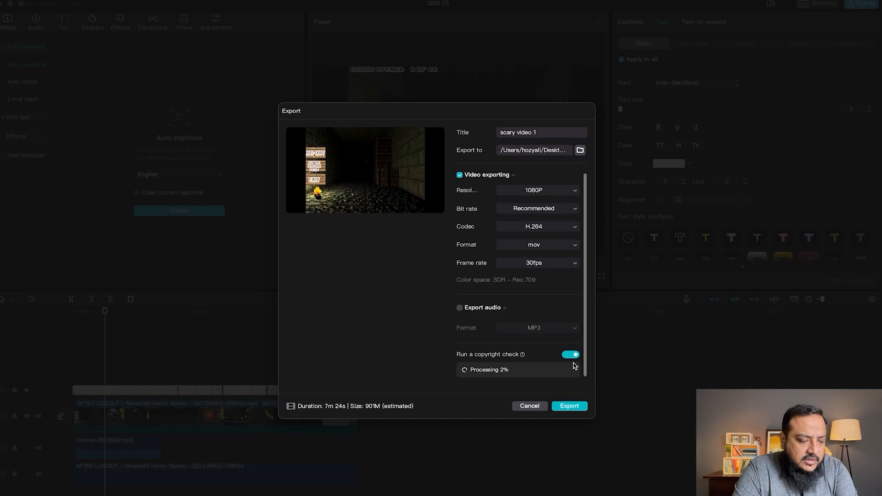
{"action": "left_click", "coordinate": [570, 355]}
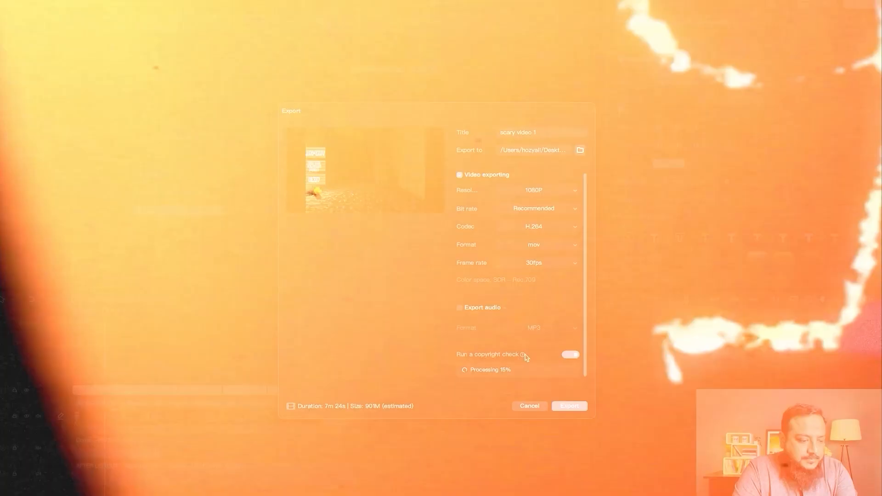
{"action": "left_click", "coordinate": [572, 355]}
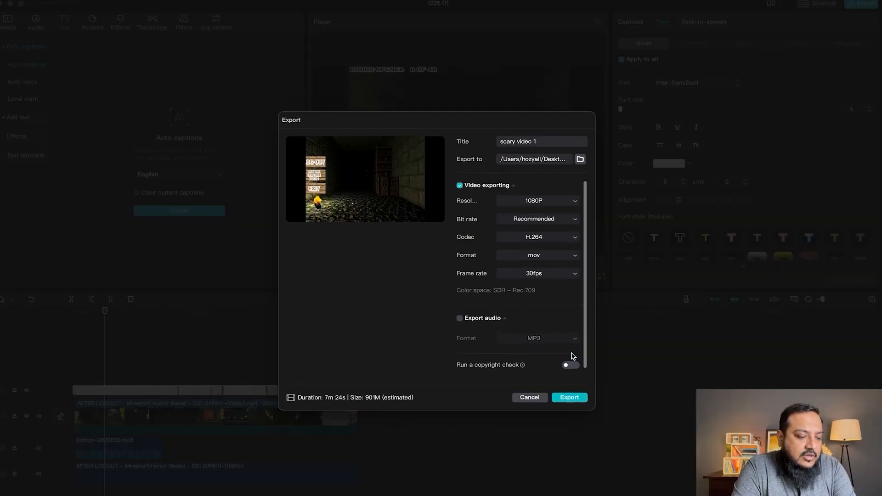
{"action": "left_click", "coordinate": [569, 398]}
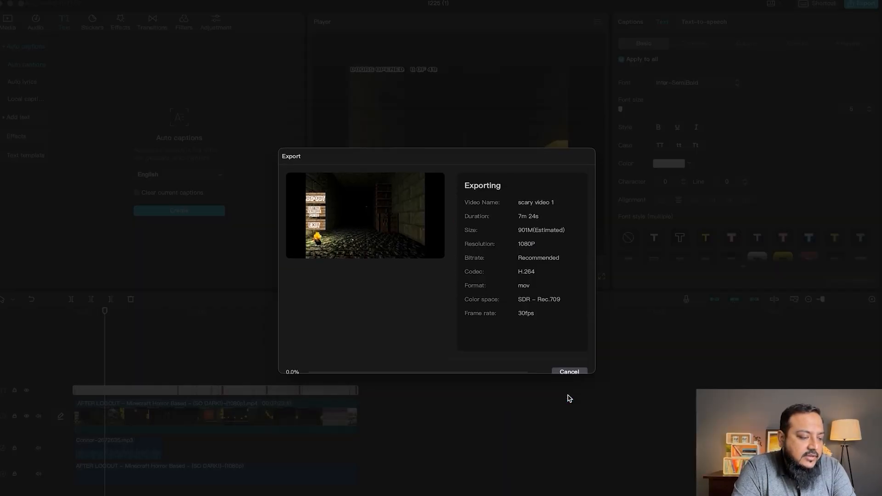